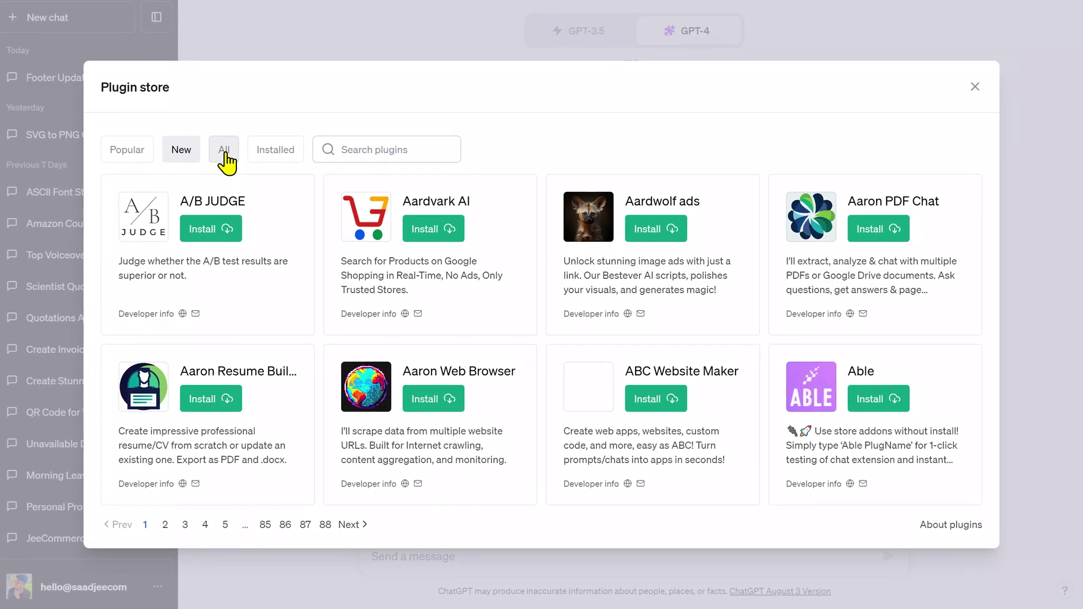
Step: Filter the Plugin store to the Installed list, showing the eight installed plugins
left_click(283, 160)
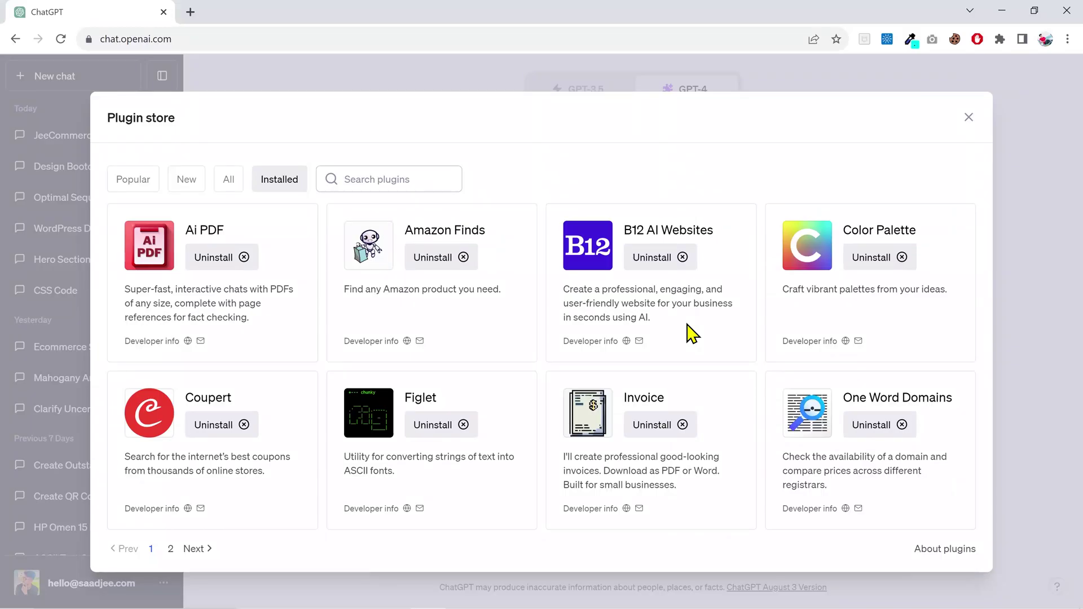
Step: Close the Plugin store and enable the B12 AI Websites plugin
left_click(1020, 308)
left_click(682, 137)
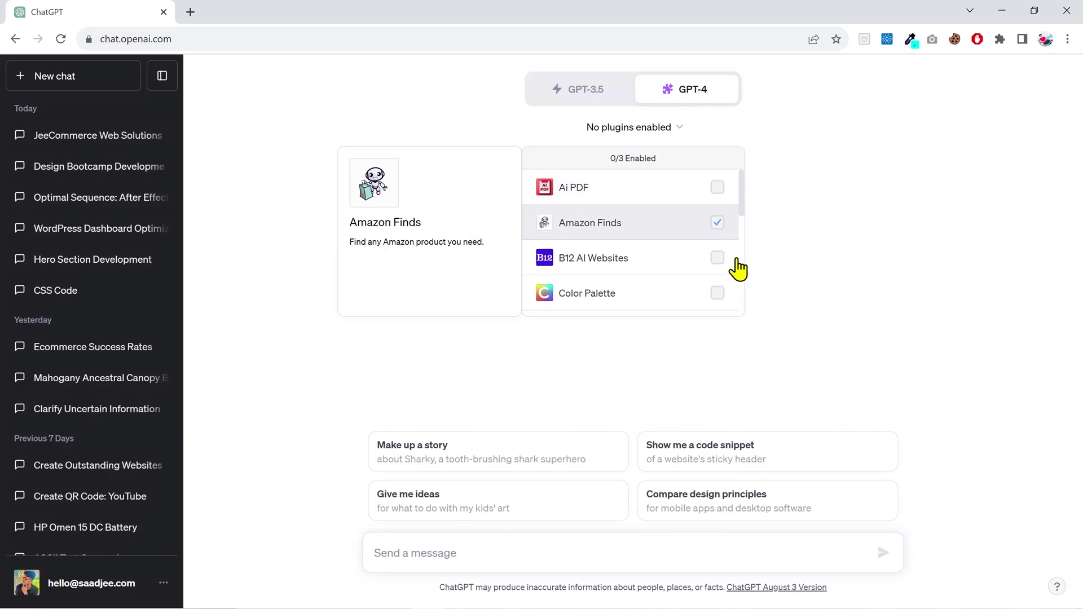
left_click(720, 256)
left_click(620, 557)
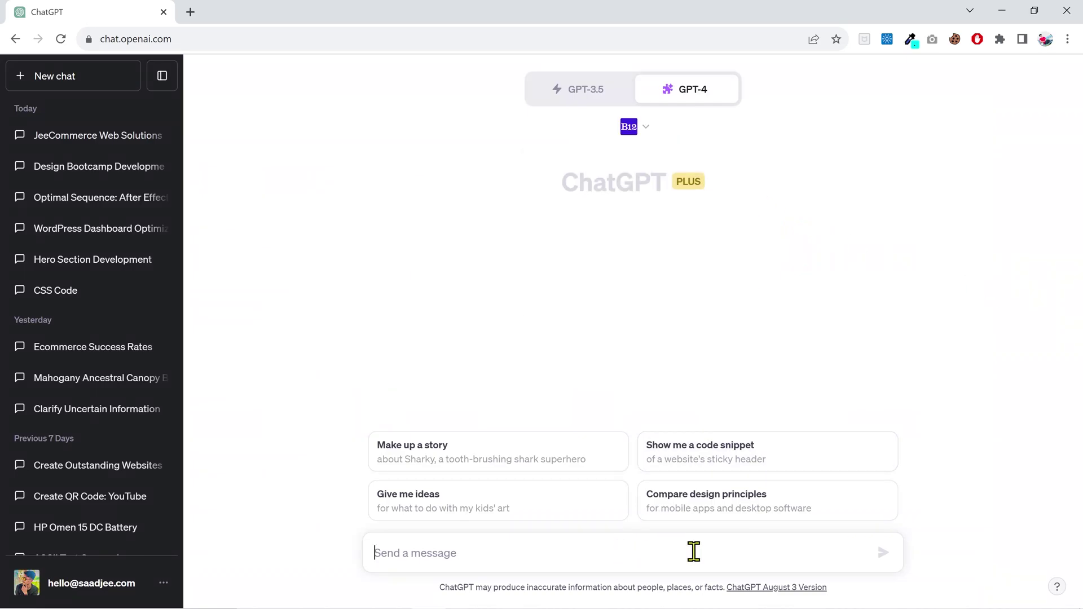
Step: Ask B12 AI Websites to build a personal profile website from the pasted designer details
type("can")
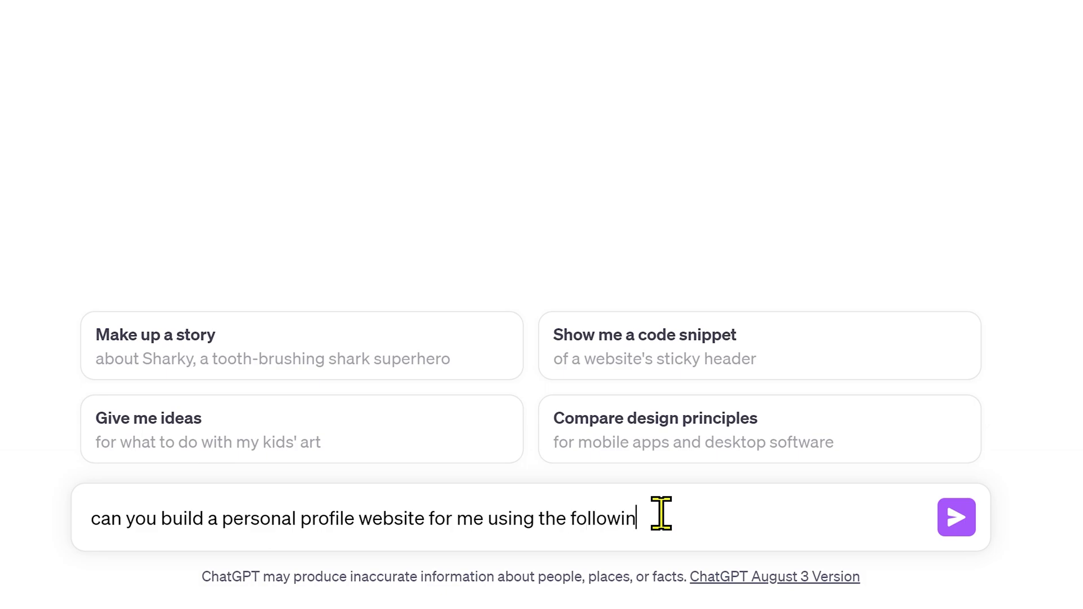
type("?")
key("shift+Return")
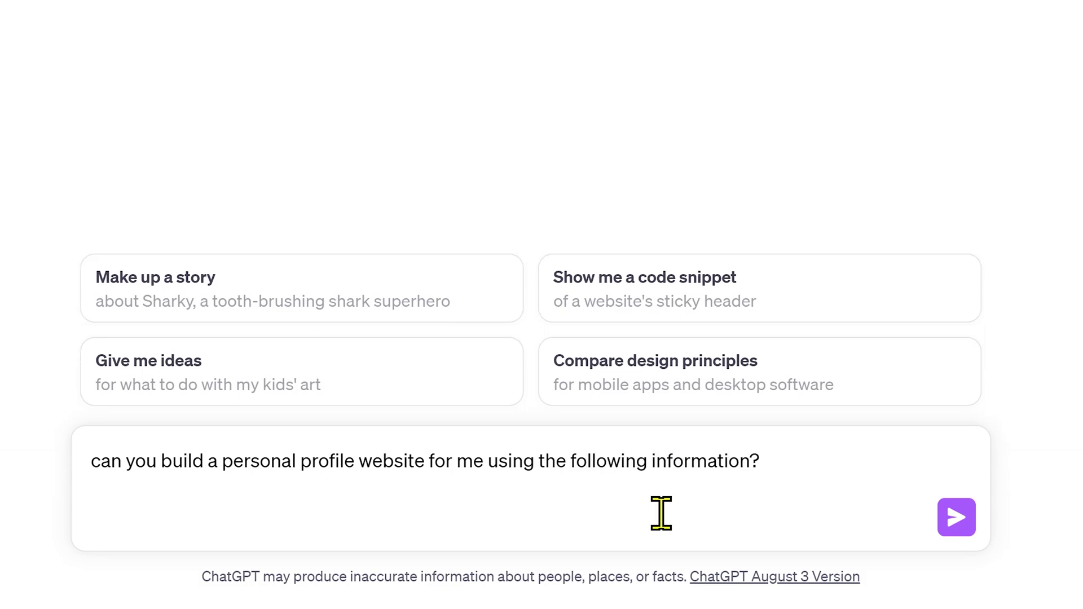
key("ctrl+v")
key("Return")
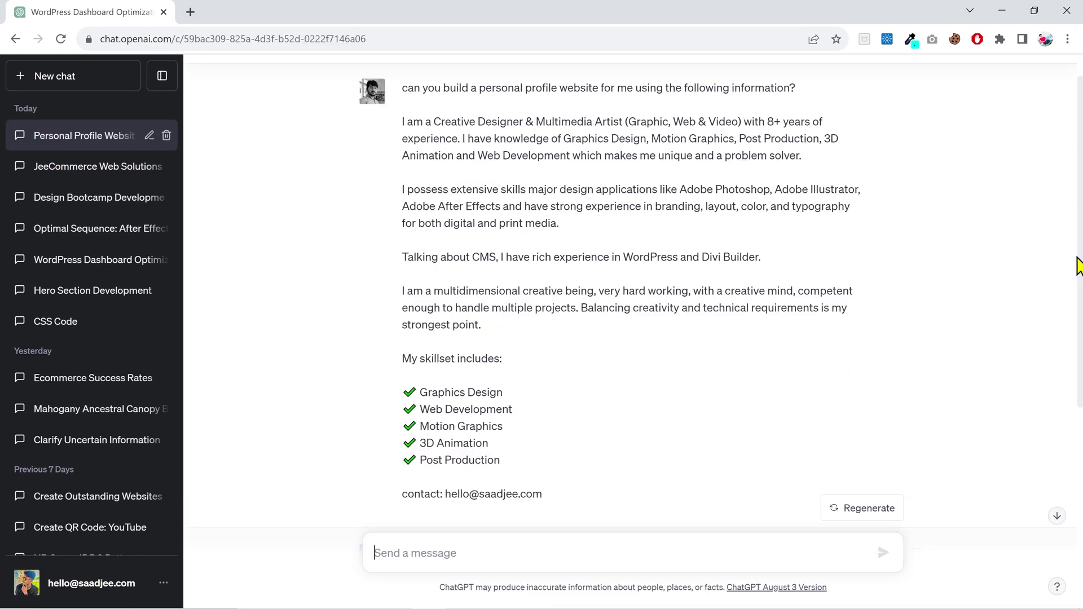
left_click_drag(1078, 276, 1076, 472)
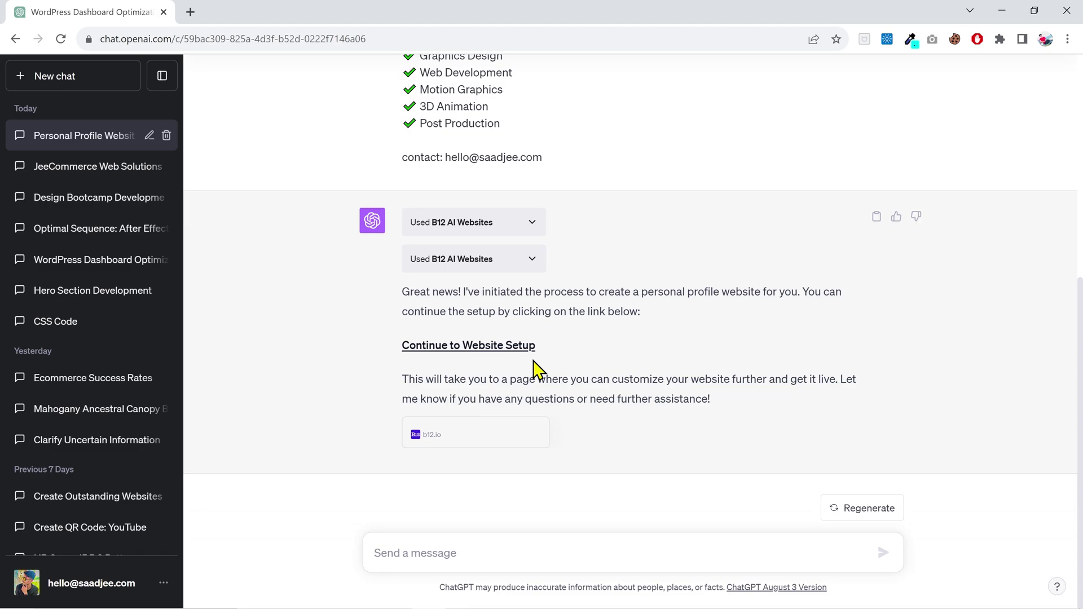
Step: Open the B12 website setup and apply the Modern theme to the profile site
left_click(495, 353)
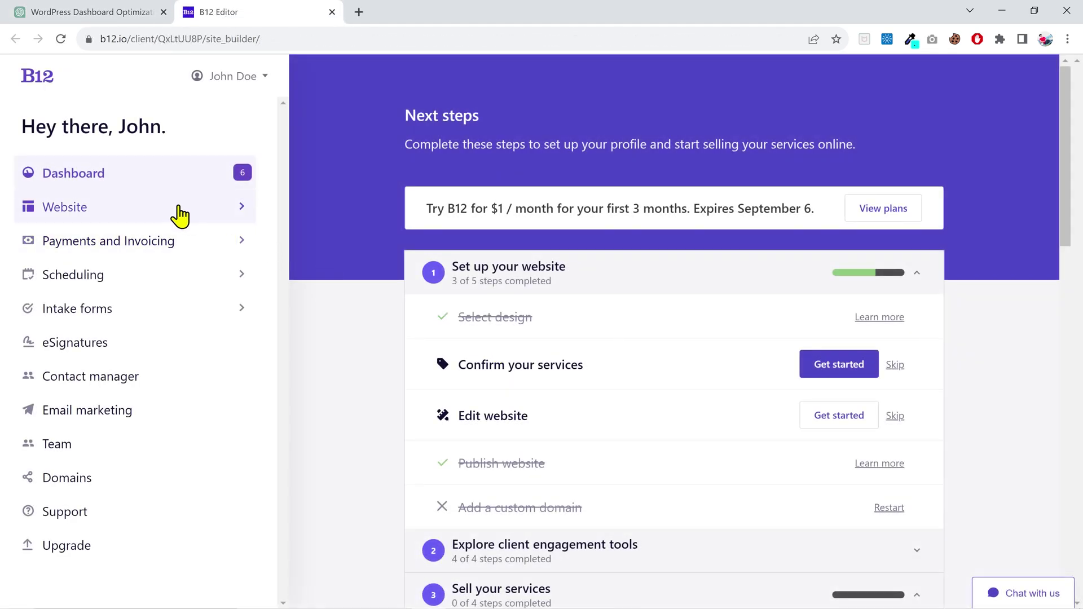
left_click(180, 215)
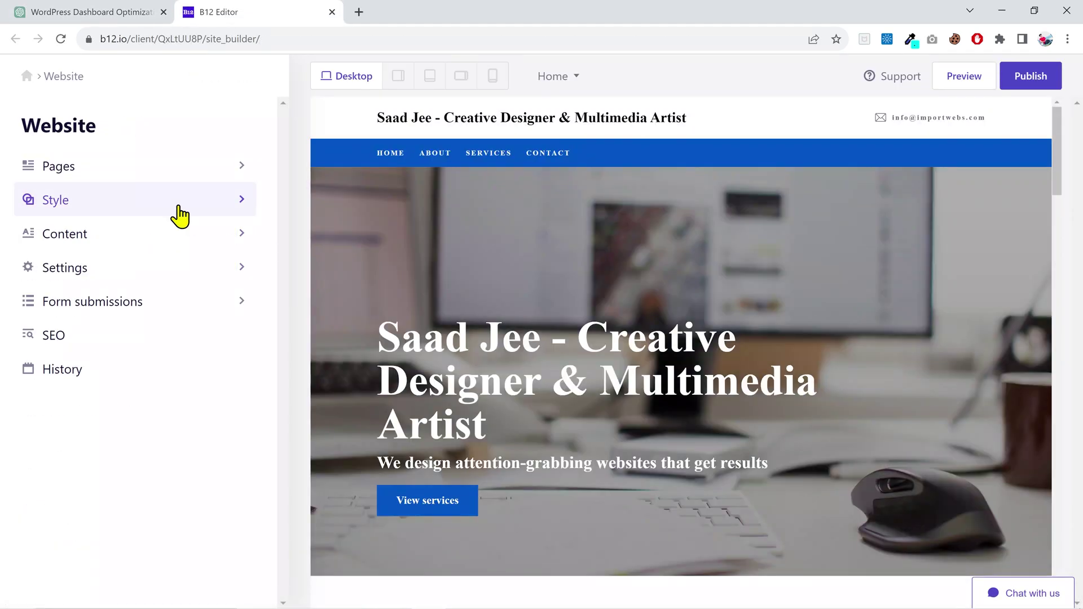
scroll(701, 339, "down", 5)
left_click(181, 200)
left_click(184, 314)
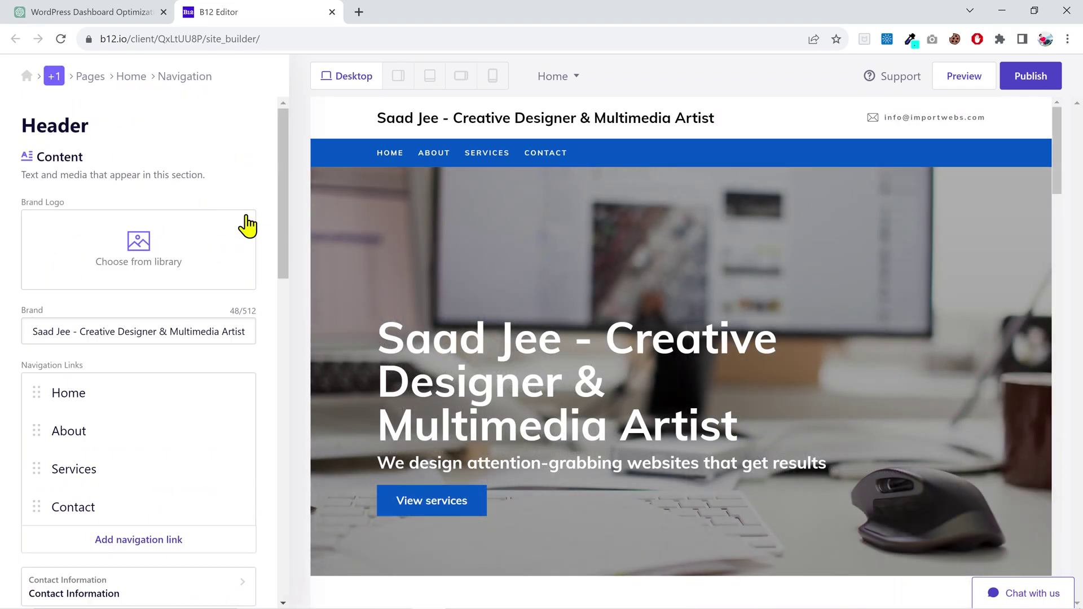
scroll(259, 222, "down", 10)
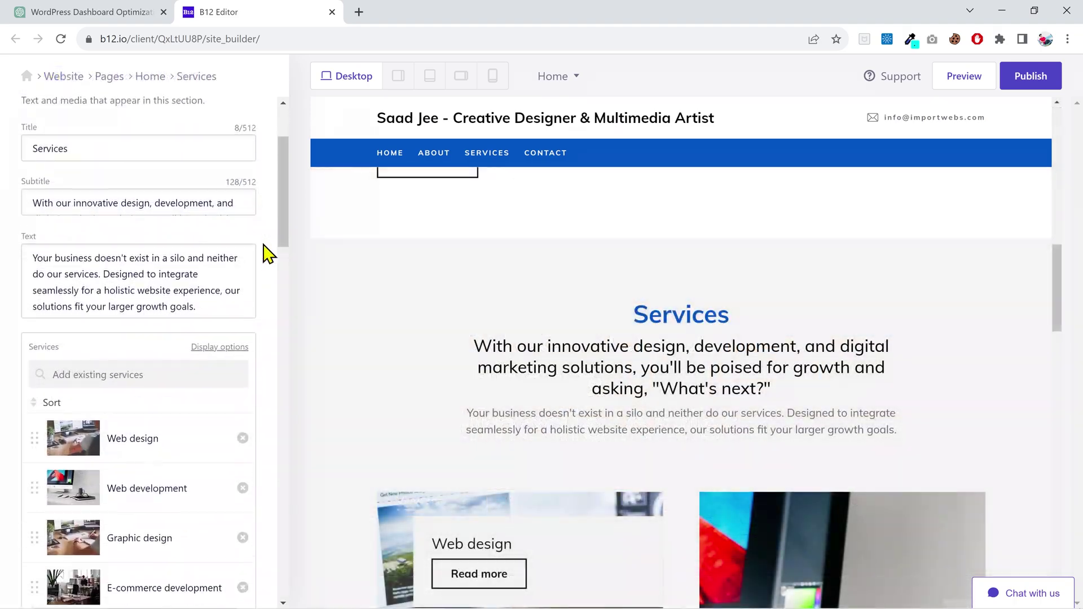
scroll(265, 254, "down", 4)
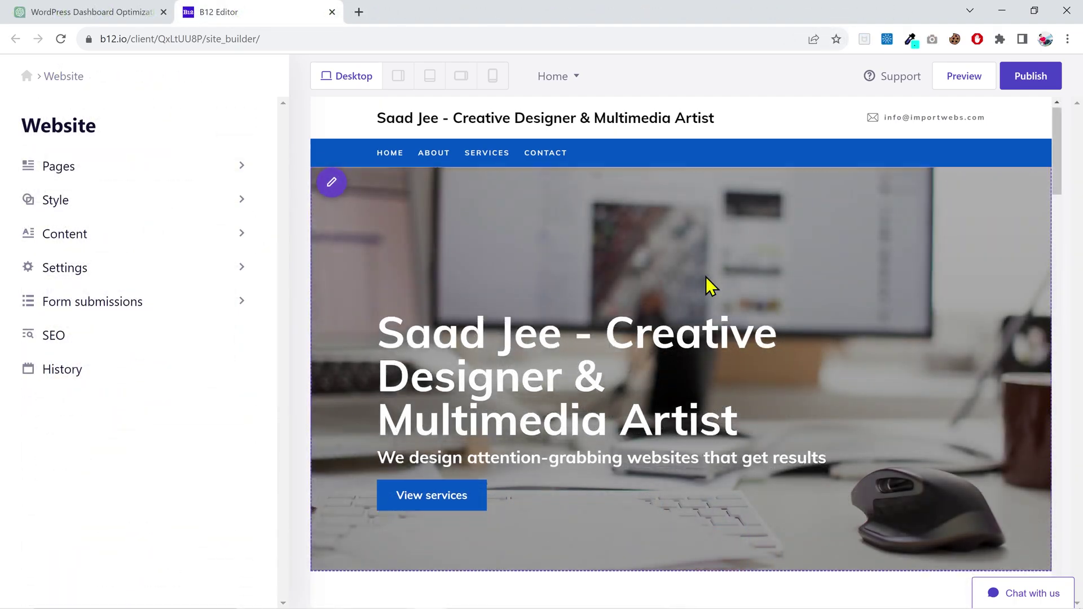
scroll(706, 282, "down", 5)
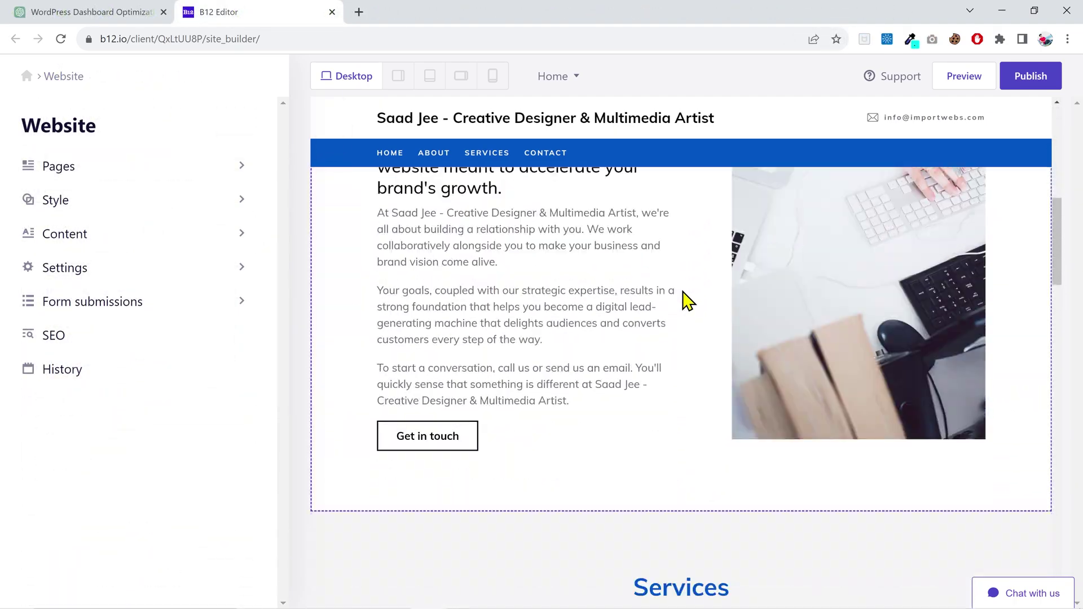
scroll(688, 299, "down", 15)
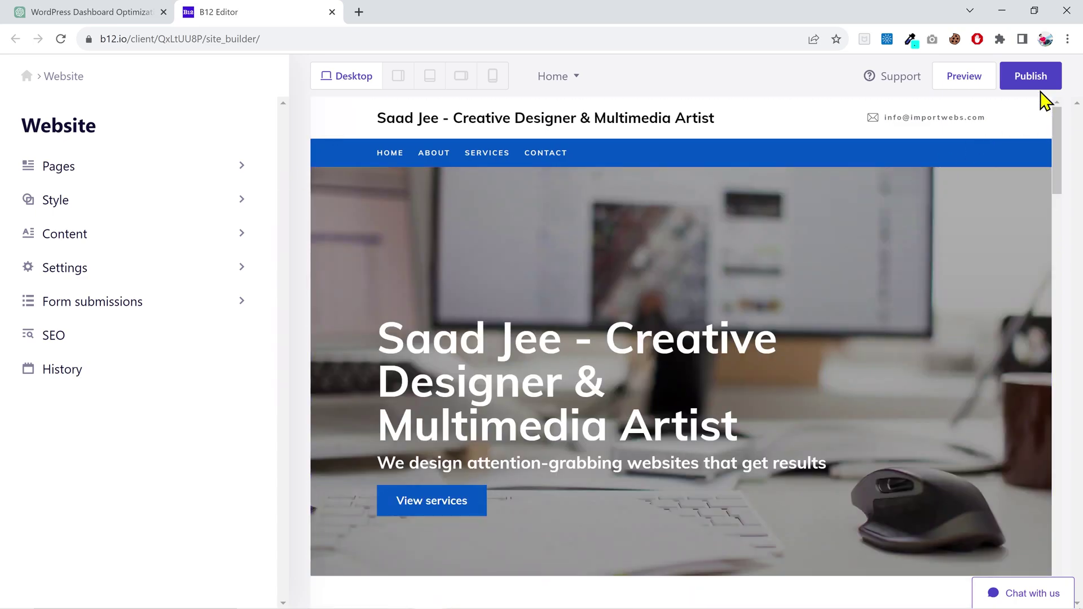
Step: Publish the site to its b12sites.com address without connecting a custom domain
left_click(1036, 82)
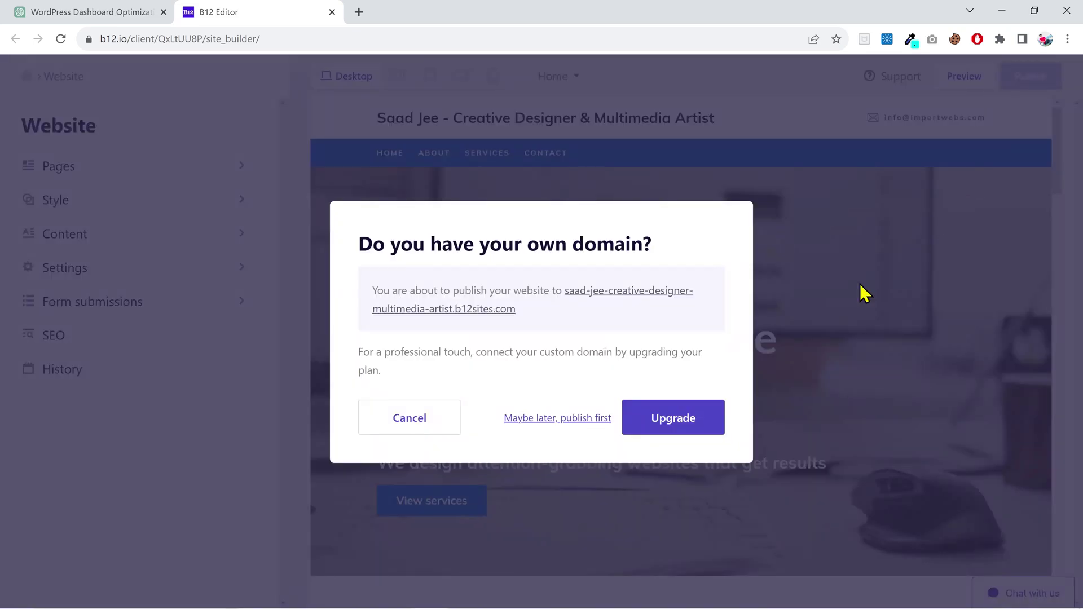
left_click(588, 422)
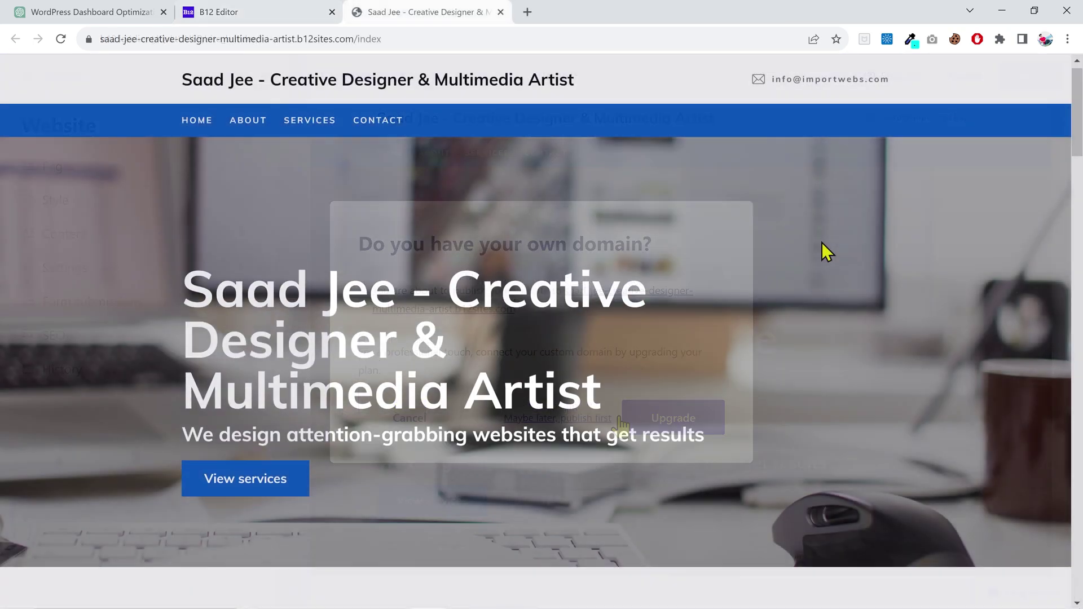
scroll(821, 242, "down", 10)
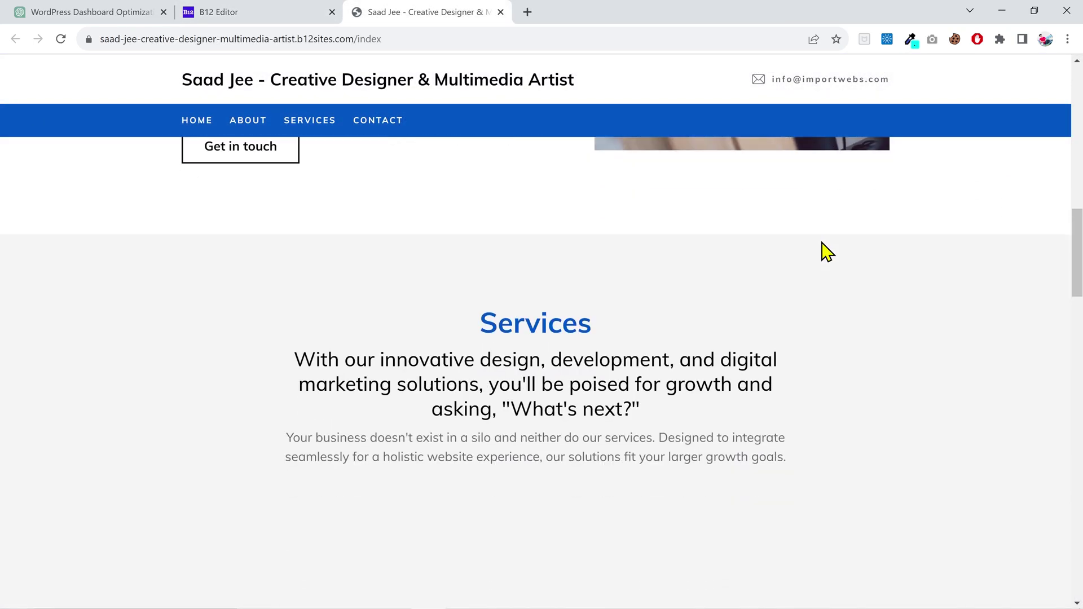
scroll(822, 243, "down", 20)
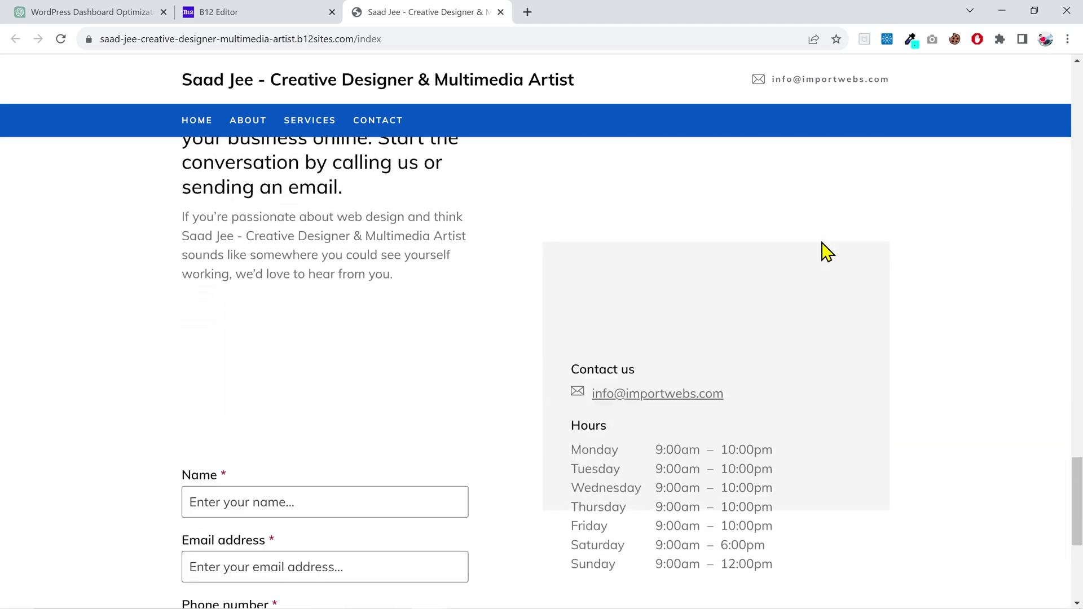
scroll(826, 252, "down", 7)
scroll(826, 252, "up", 20)
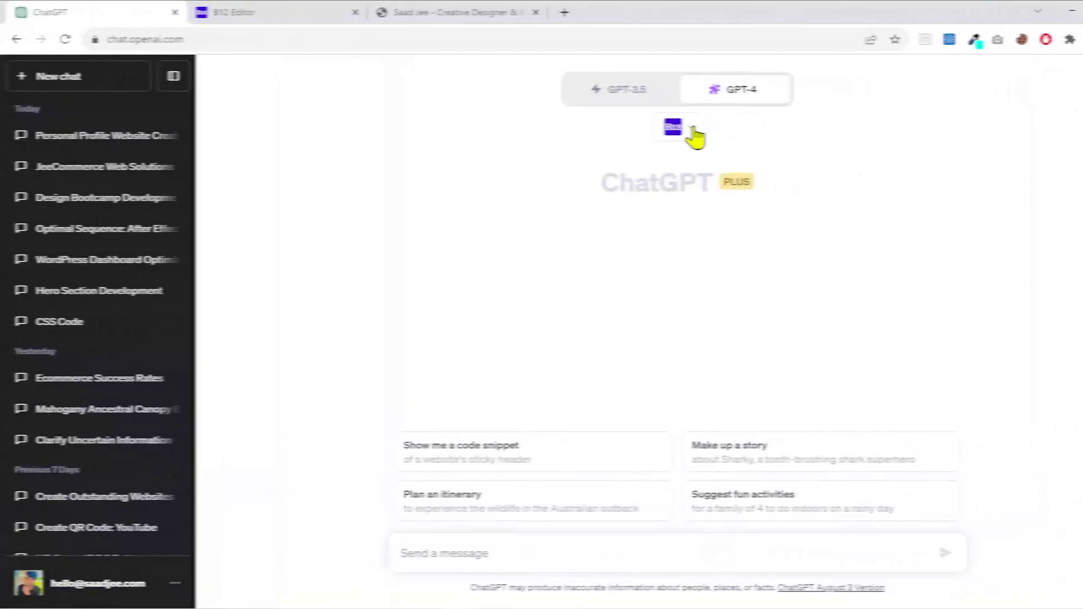
Step: Swap the B12 AI Websites plugin for the Color Palette plugin
left_click(685, 130)
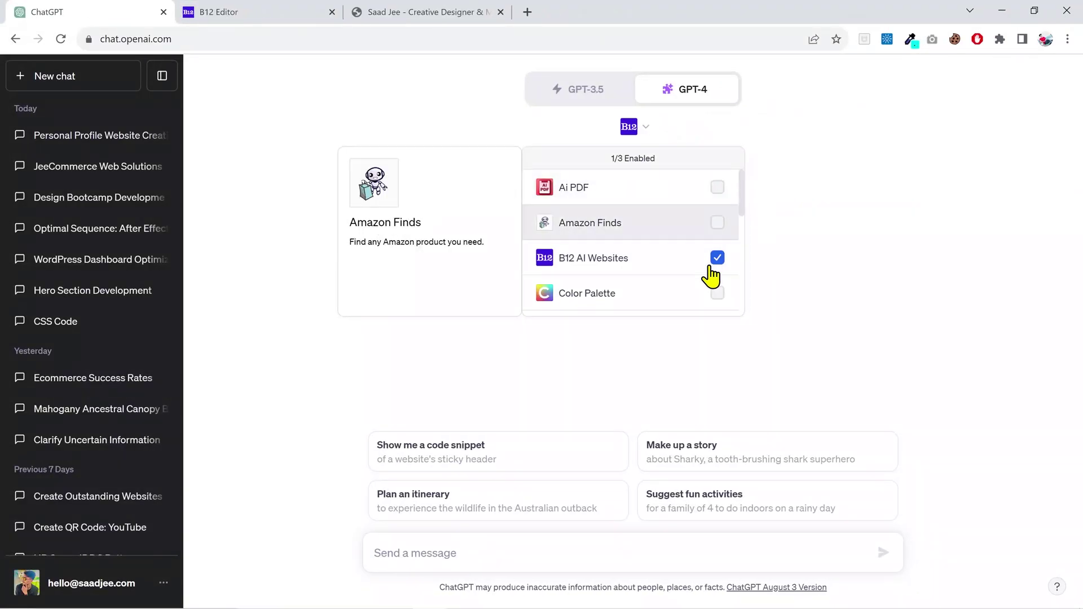
left_click(712, 272)
left_click(717, 293)
left_click(591, 554)
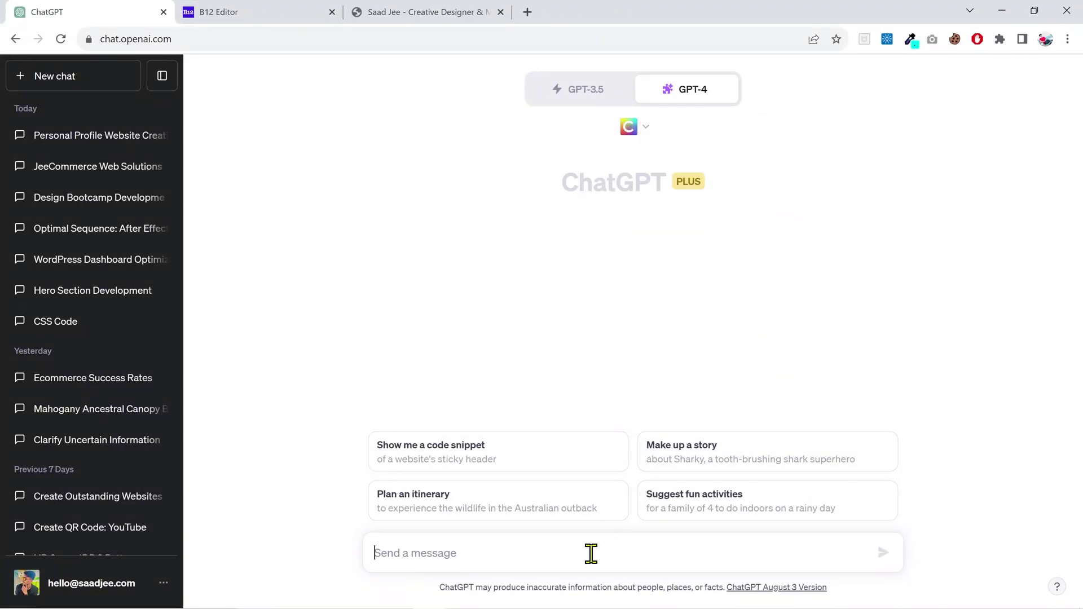
Step: Request a morning-light-on-green-leaves website palette and review the five colours, #4CAF50 to #FFC107
type("I want to create a Color Palette for my website. I really like the phenomenon")
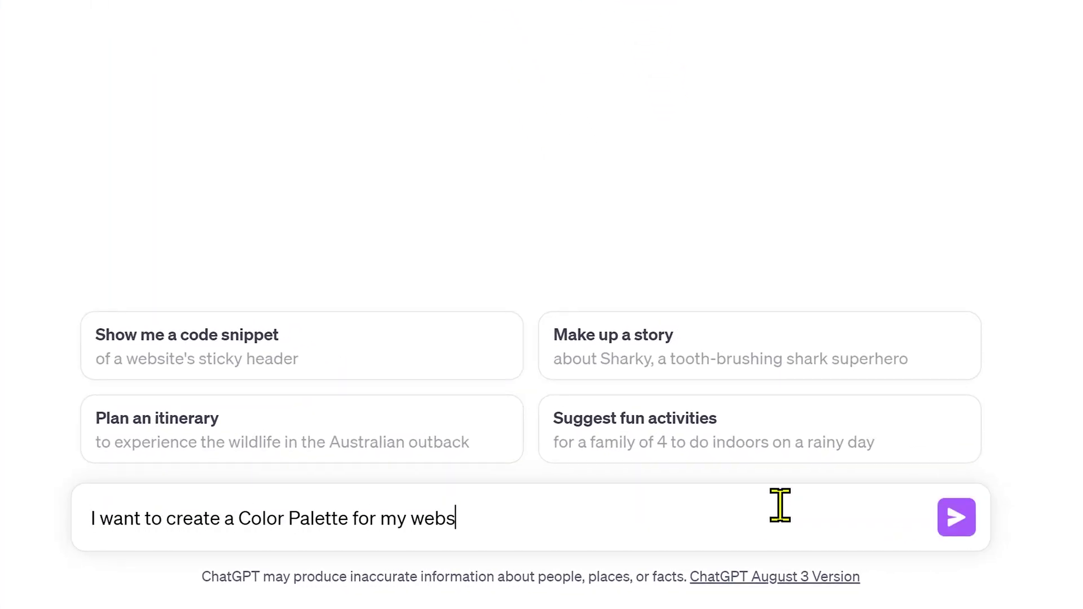
type(" when light hits the green leaves in the morning and changes it's color. Can you create some color palette using that phenomenon?")
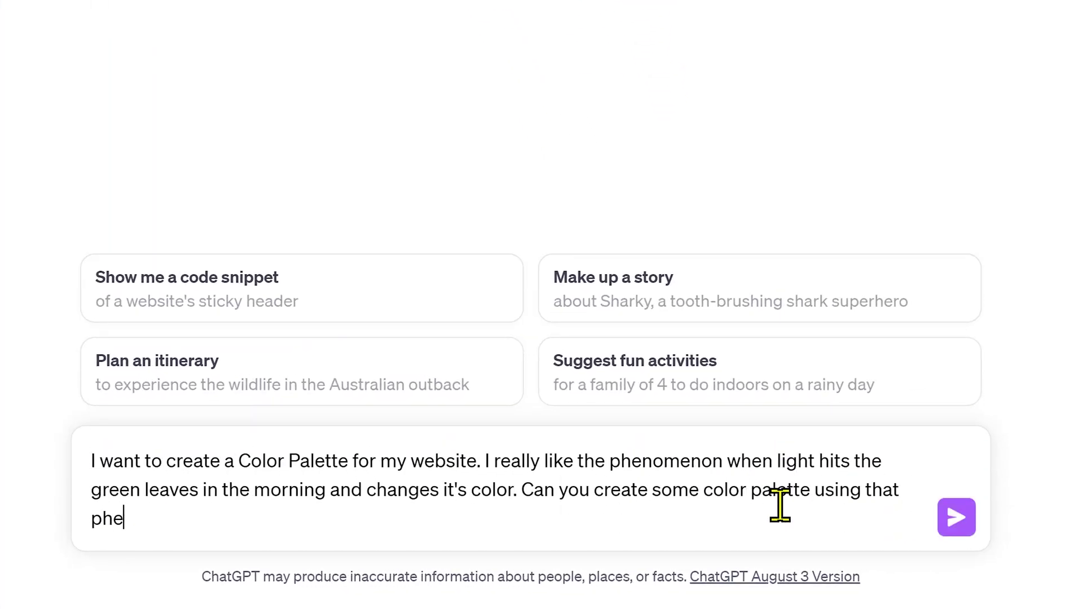
key("Return")
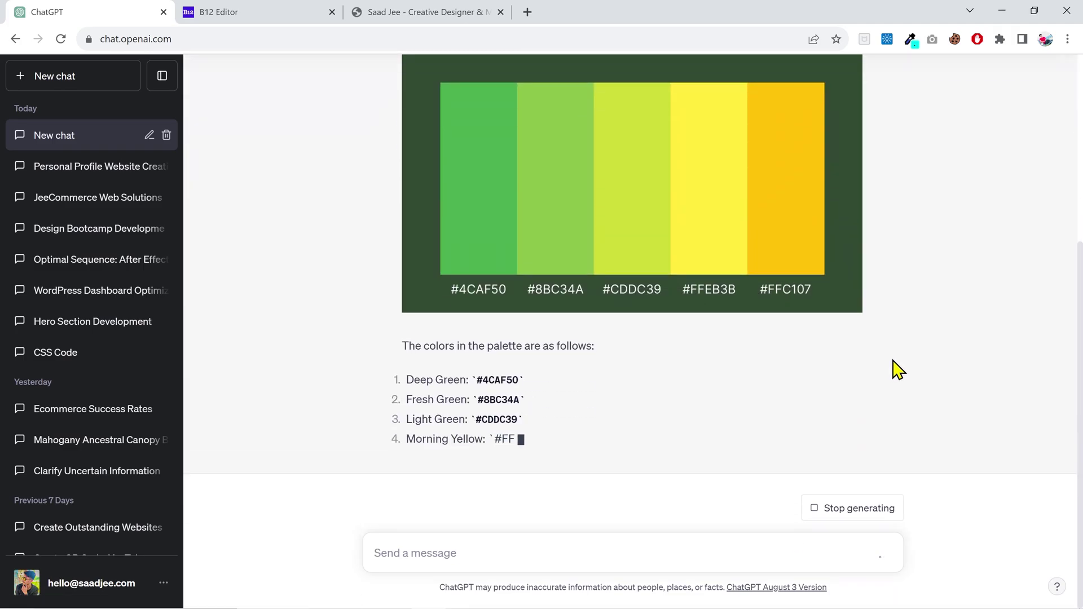
scroll(897, 370, "up", 3)
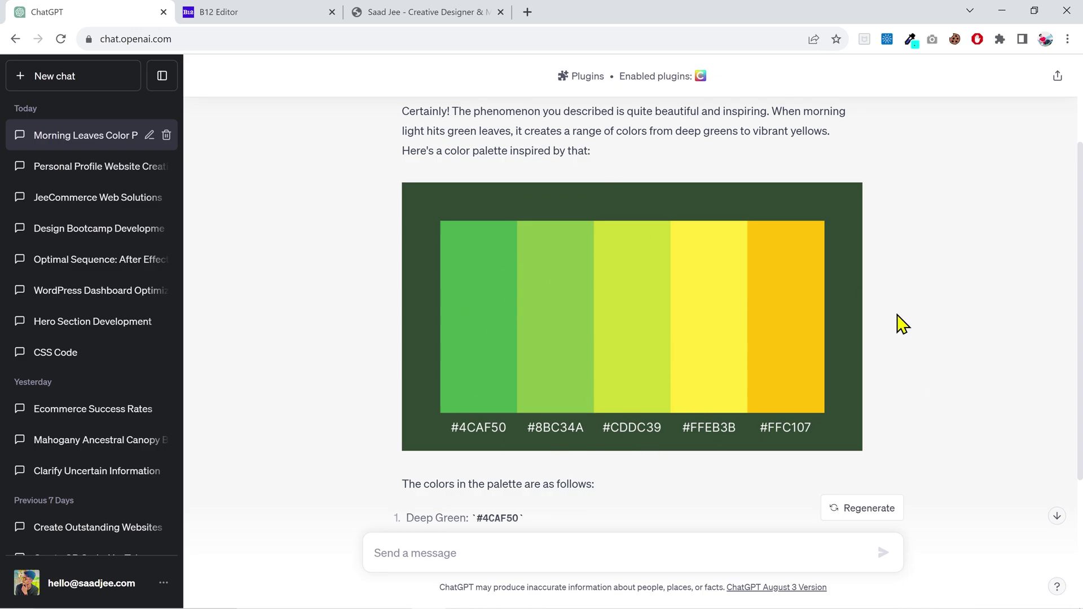
scroll(623, 312, "down", 3)
left_click_drag(409, 302, 592, 383)
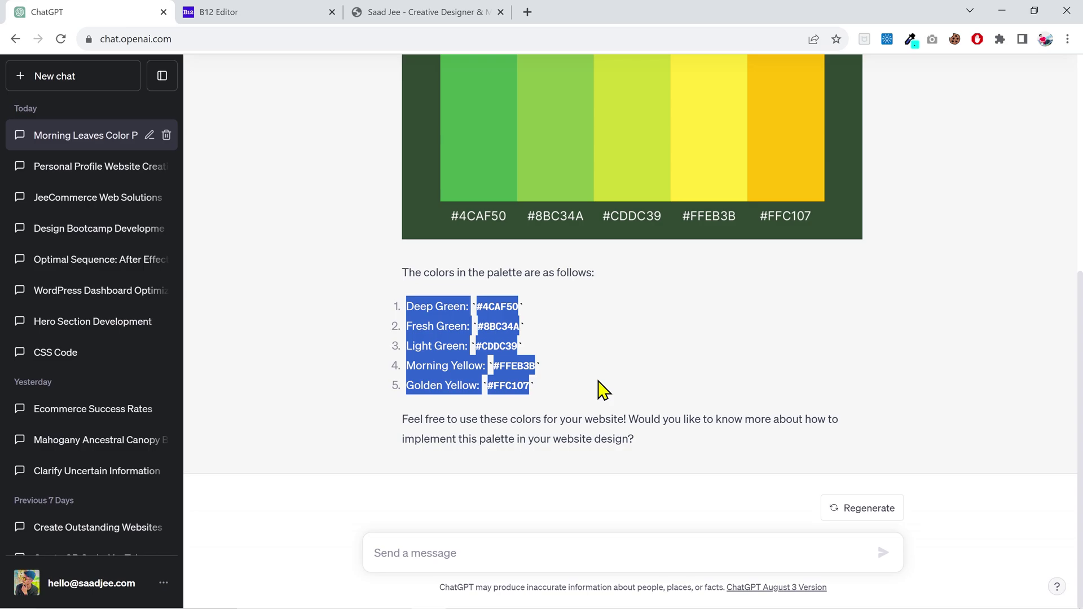
left_click(603, 390)
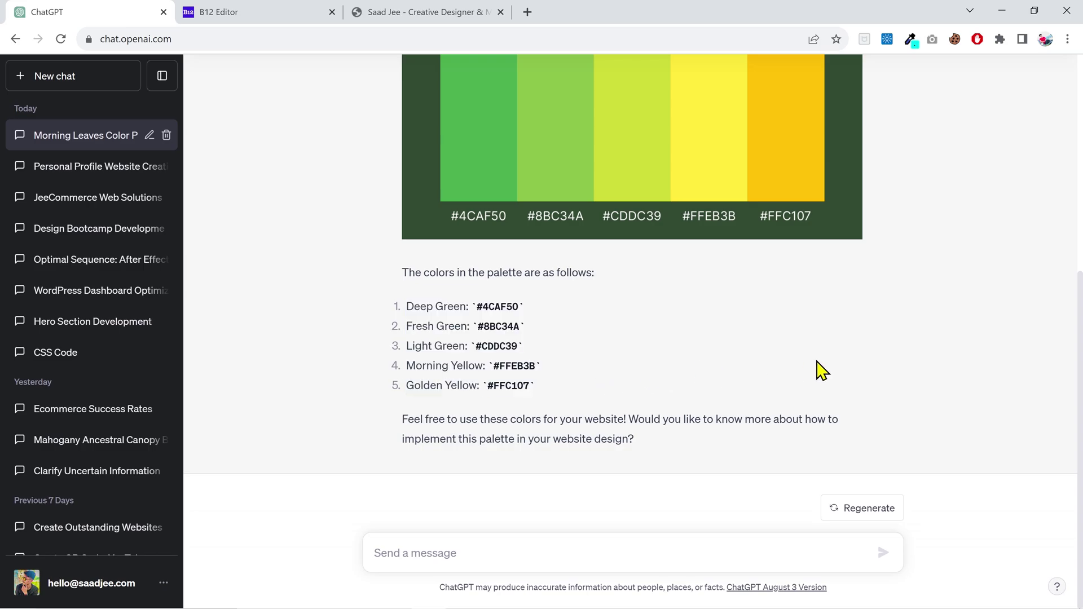
scroll(902, 380, "up", 3)
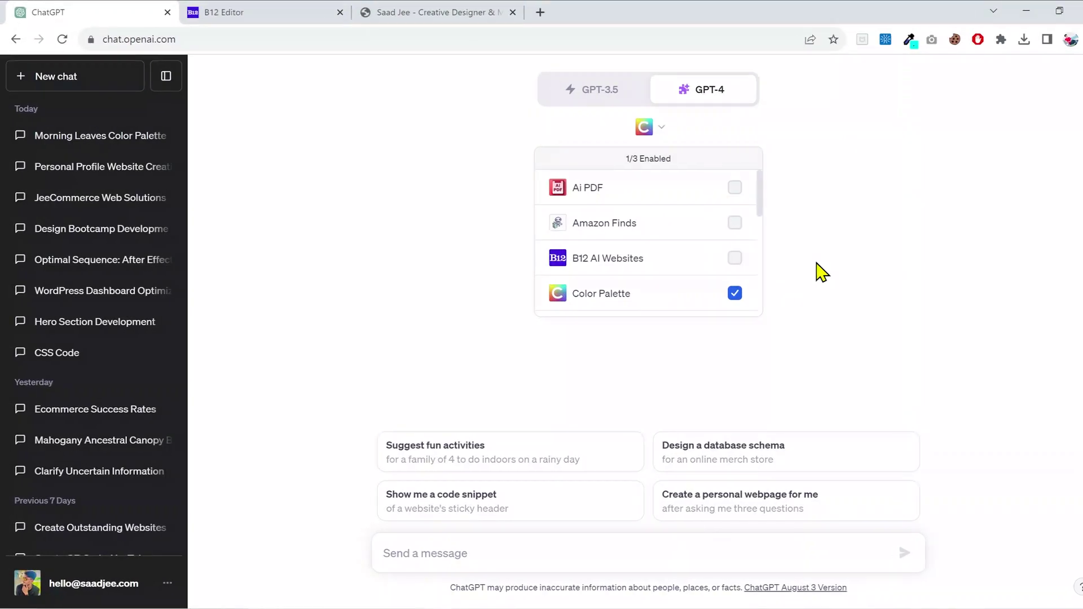
Step: Replace the Color Palette plugin with One Word Domains
left_click(717, 293)
left_click(671, 262)
scroll(672, 270, "down", 5)
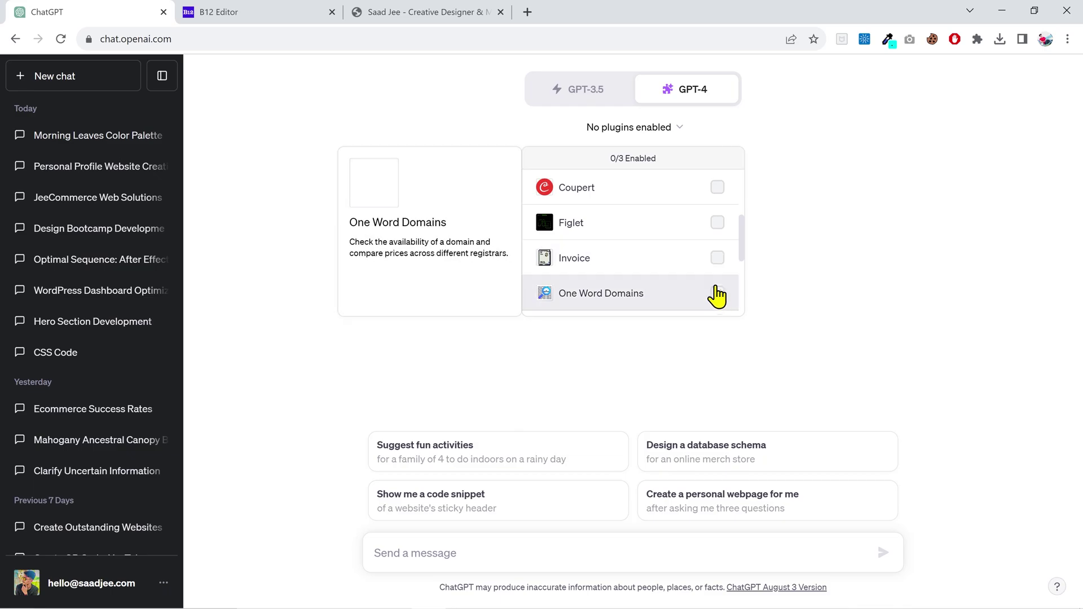
left_click(717, 293)
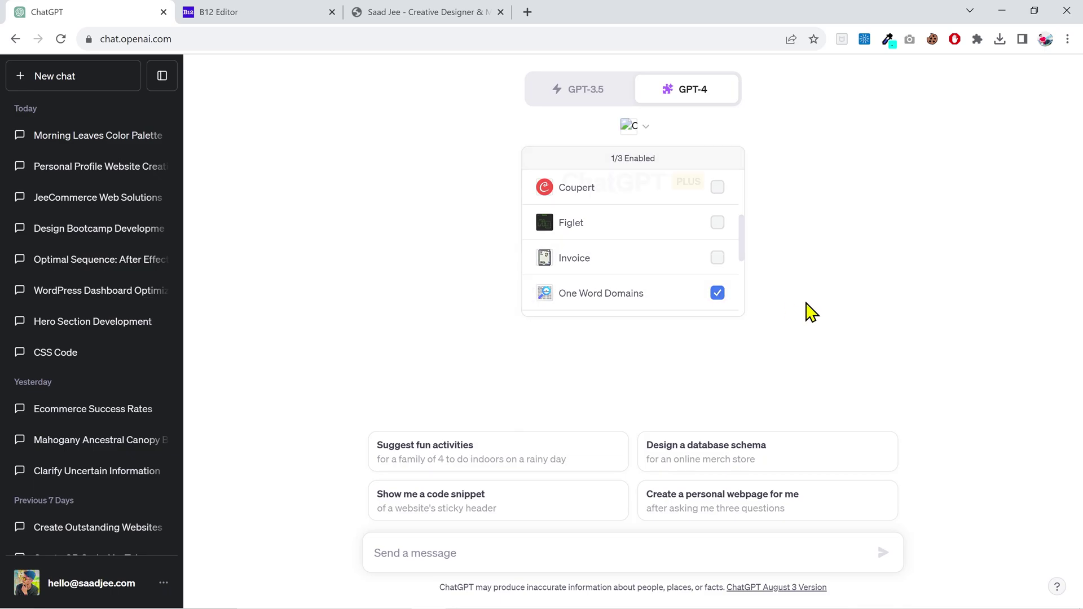
Step: Ask whether the domain beastspark.com is available
left_click(554, 545)
type("is the following domain available?")
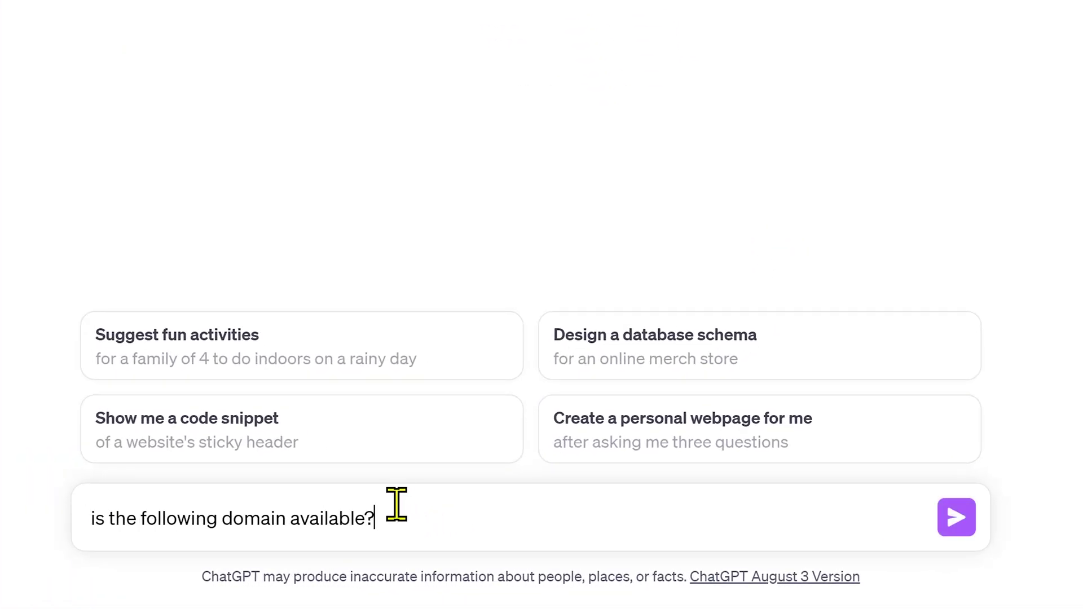
key("shift+Return")
type("beastspark.com")
key("Return")
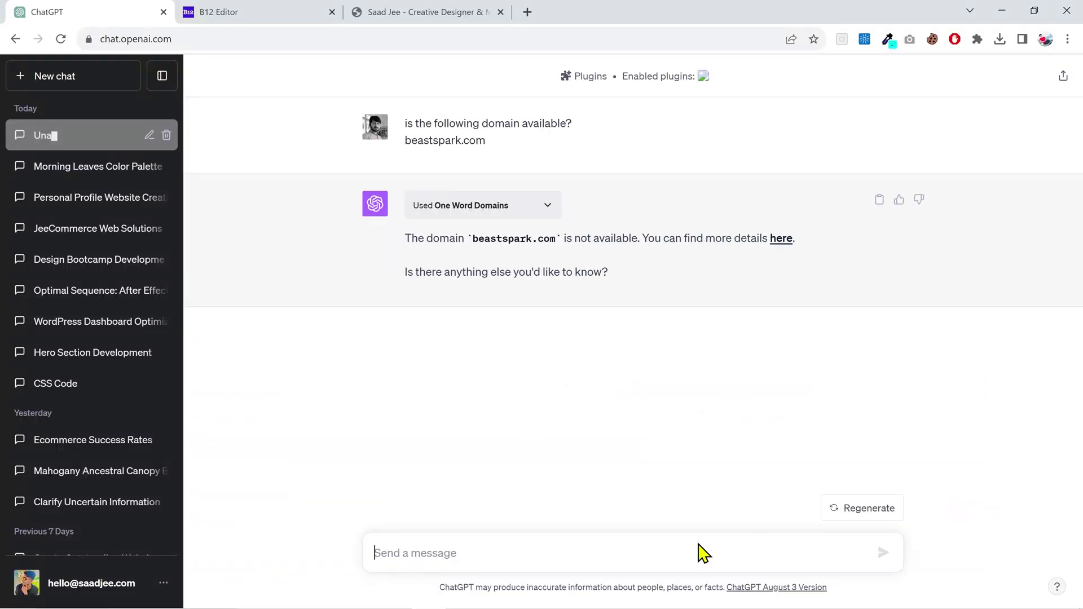
Step: Ask for alternative domains, then for beastsparky.com prices across different registrar websites
type("can you provide m")
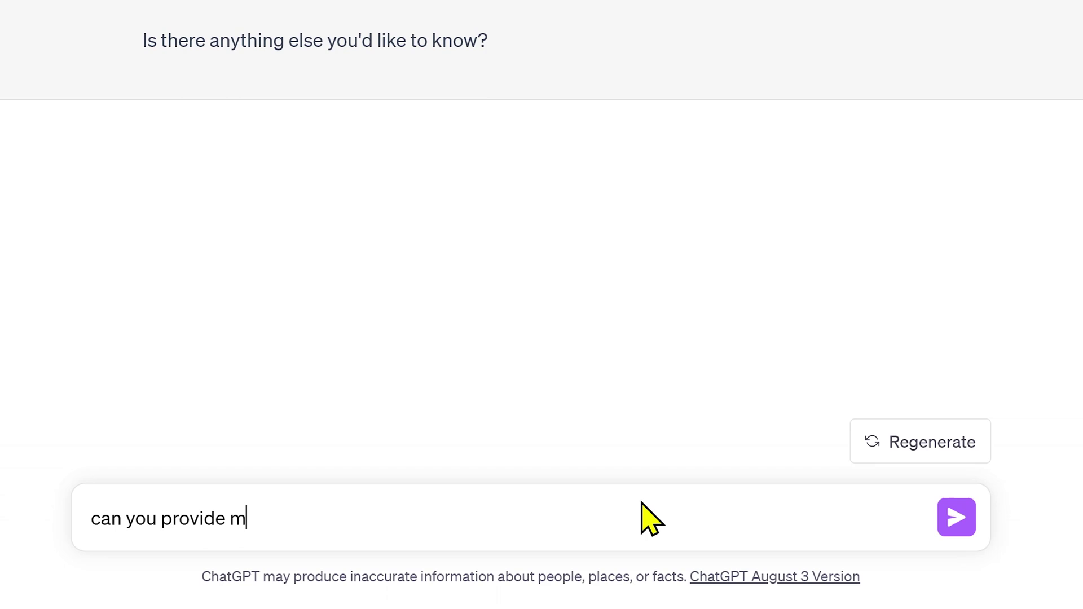
type("e some alternatives domains?")
key("Return")
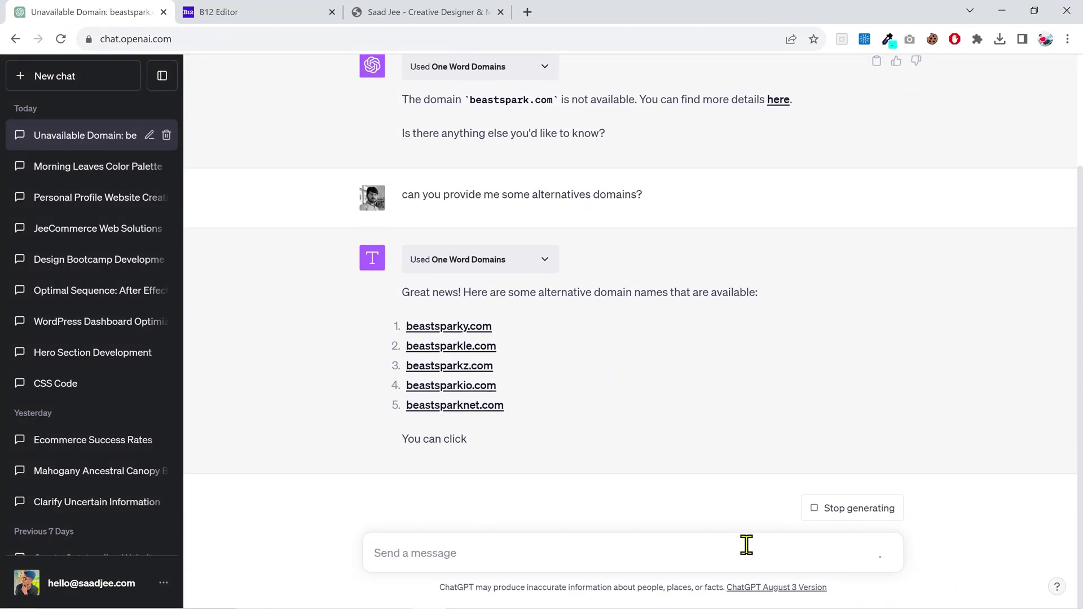
type("show me the price of beastsparky.com on different")
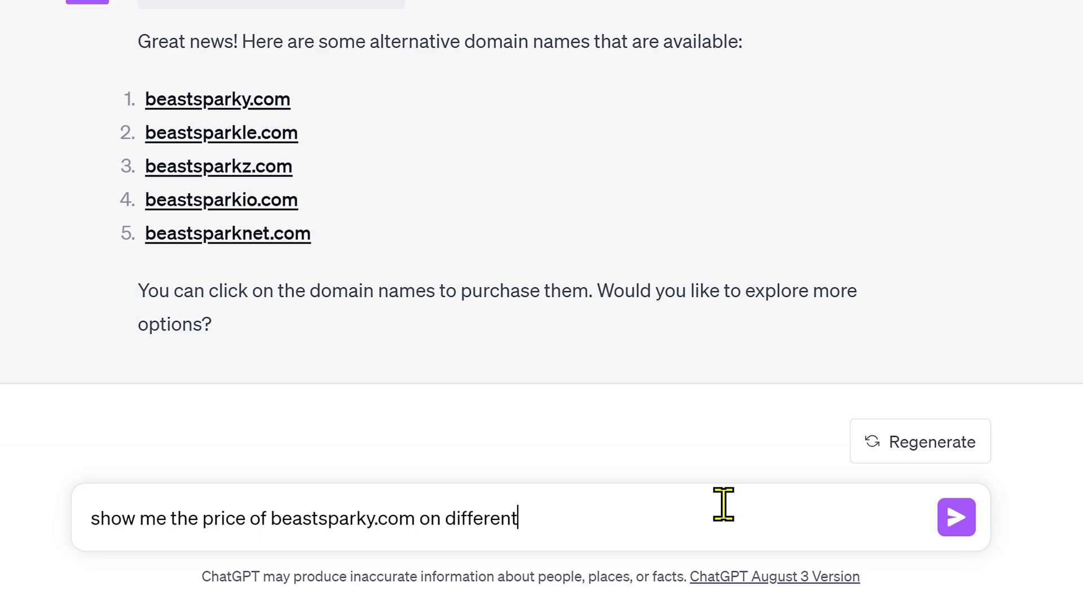
type(" websites?")
key("Return")
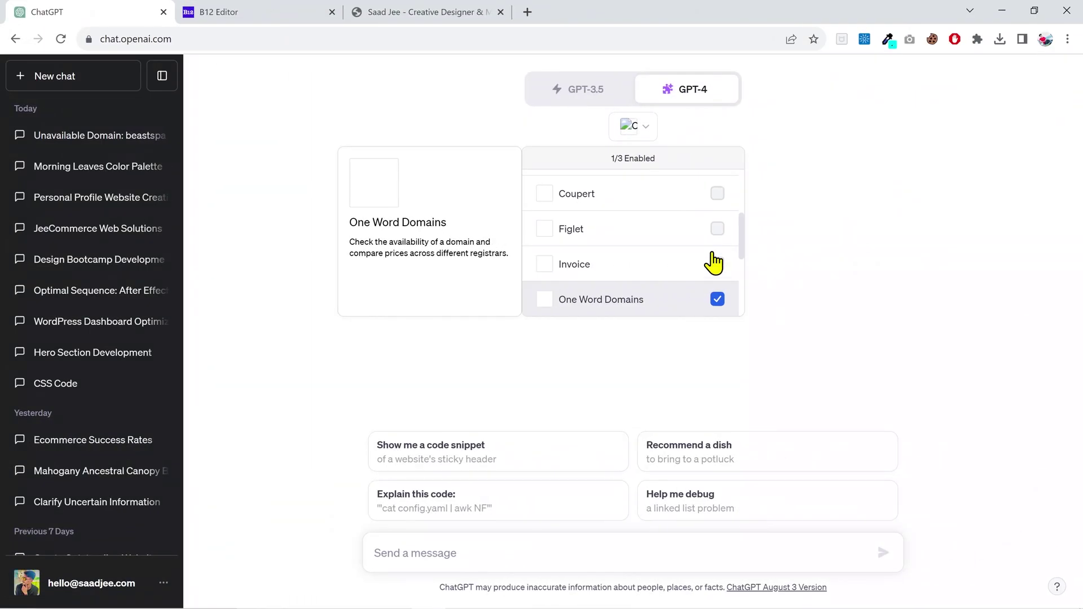
Step: Enable the QR Codes plugin and copy the published portfolio site's address
scroll(718, 305, "down", 2)
left_click(717, 264)
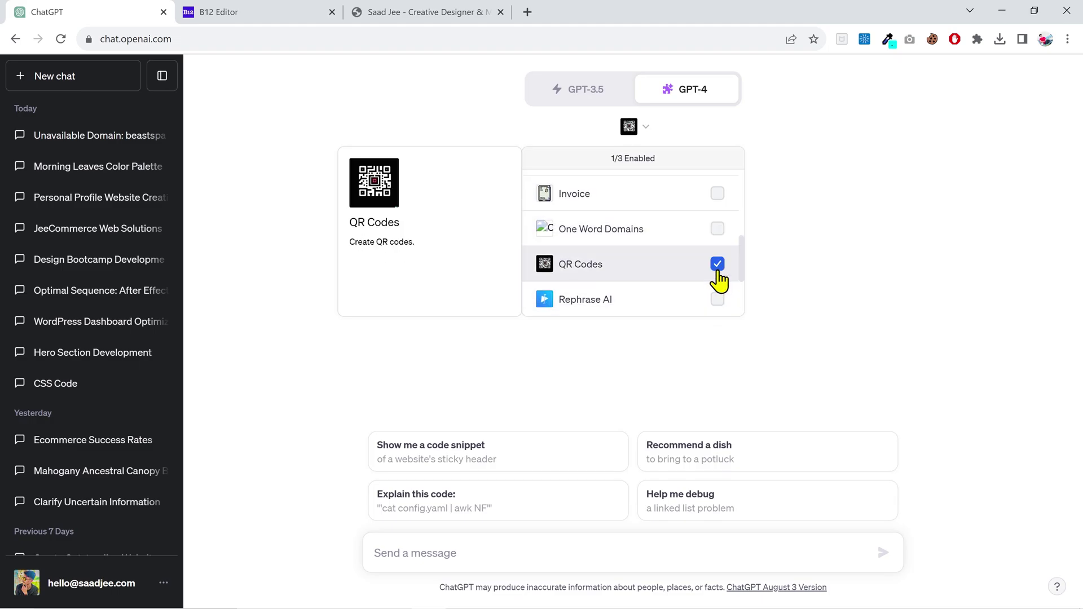
left_click(818, 310)
left_click(429, 12)
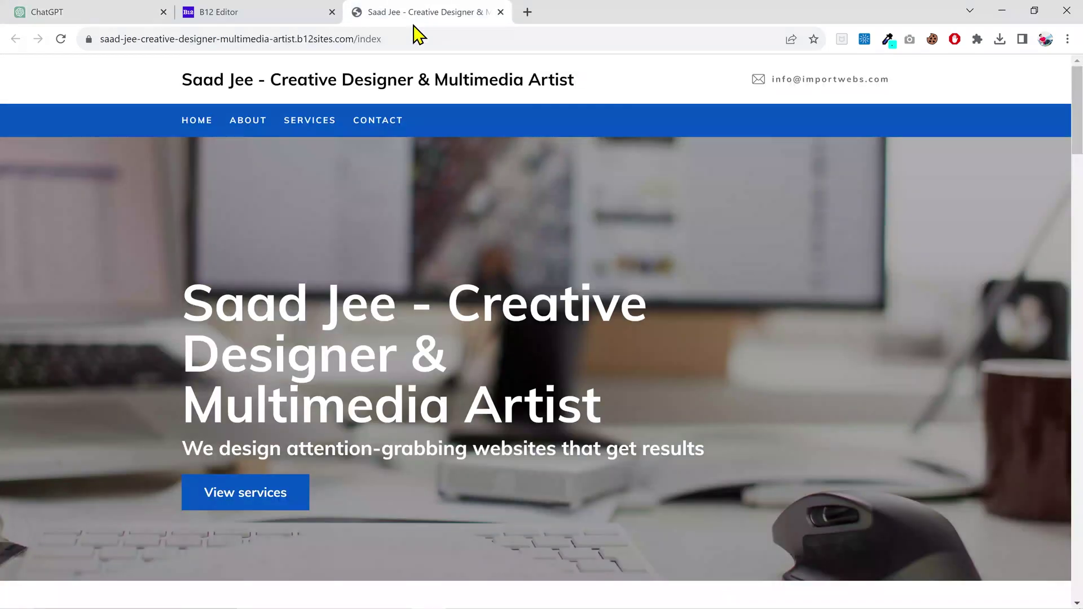
left_click(356, 39)
right_click(355, 39)
left_click(436, 144)
Step: Ask ChatGPT to create a QR code for the pasted b12sites.com link
left_click(84, 11)
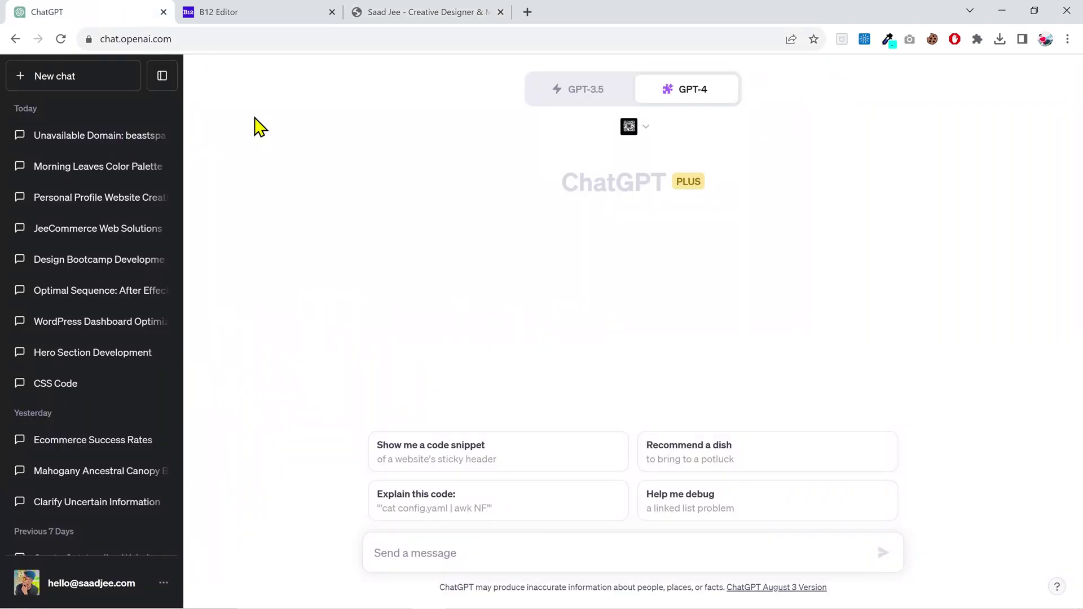
type("can you create a QR code for the following link?")
key("shift+Return")
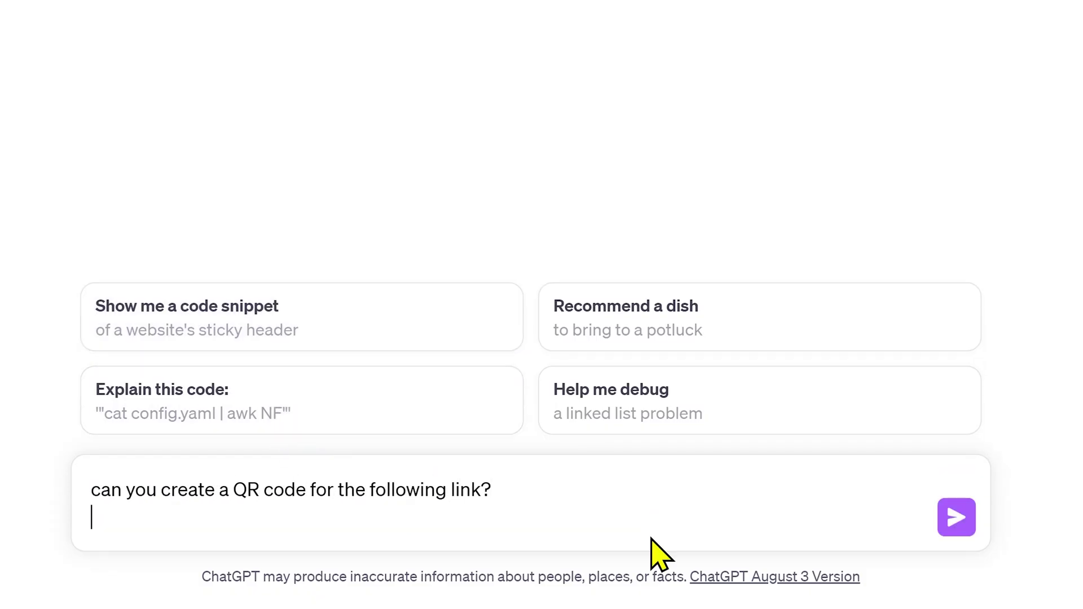
key("ctrl+v")
key("Return")
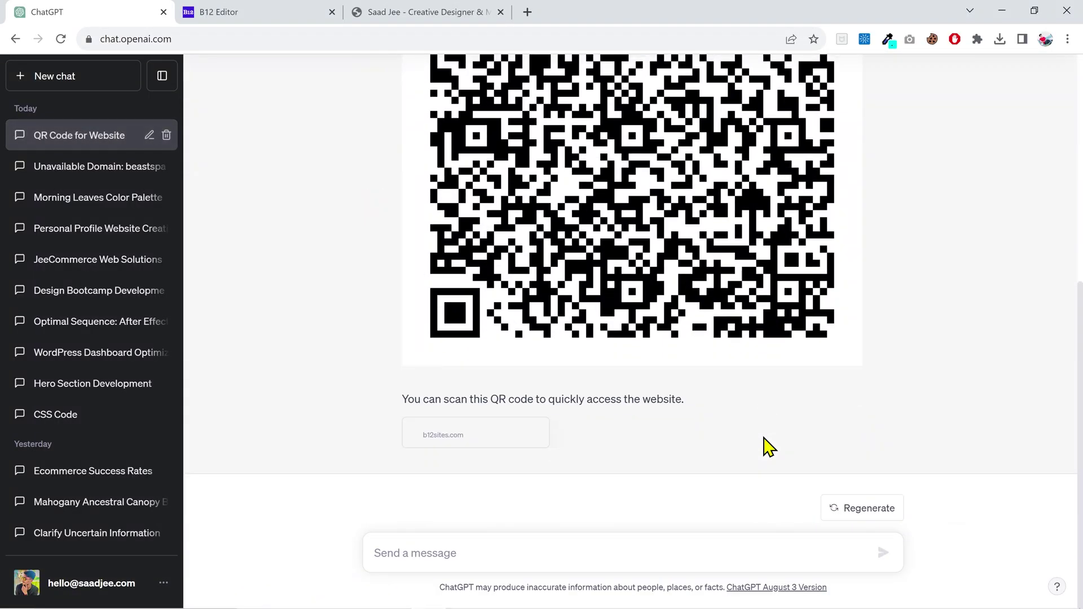
Step: Open the generated QR code image in its own tab
scroll(850, 411, "up", 4)
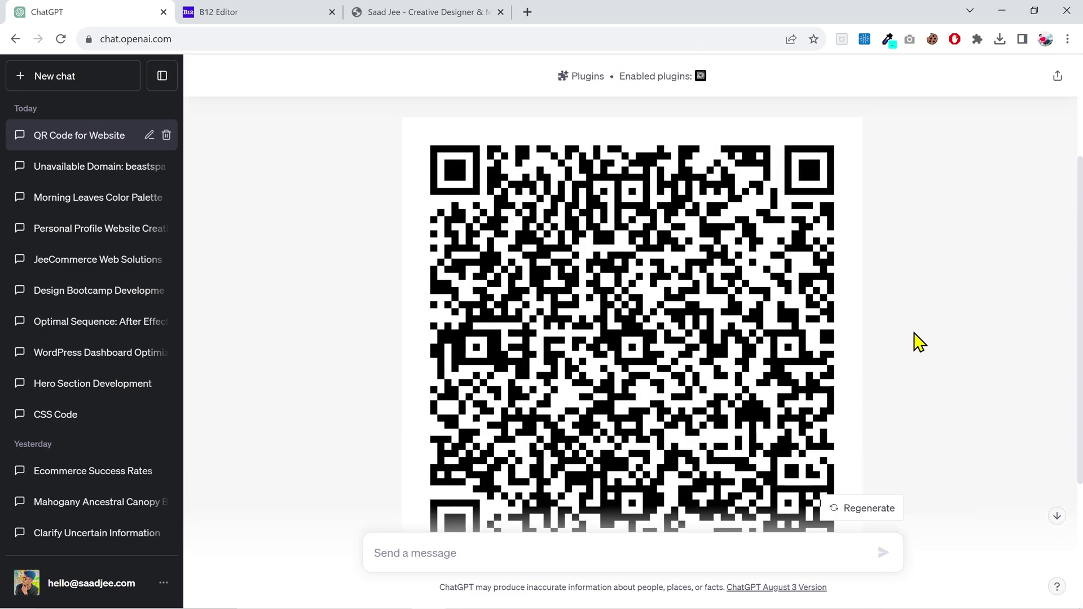
scroll(939, 295, "down", 1)
scroll(938, 295, "up", 1)
right_click(673, 275)
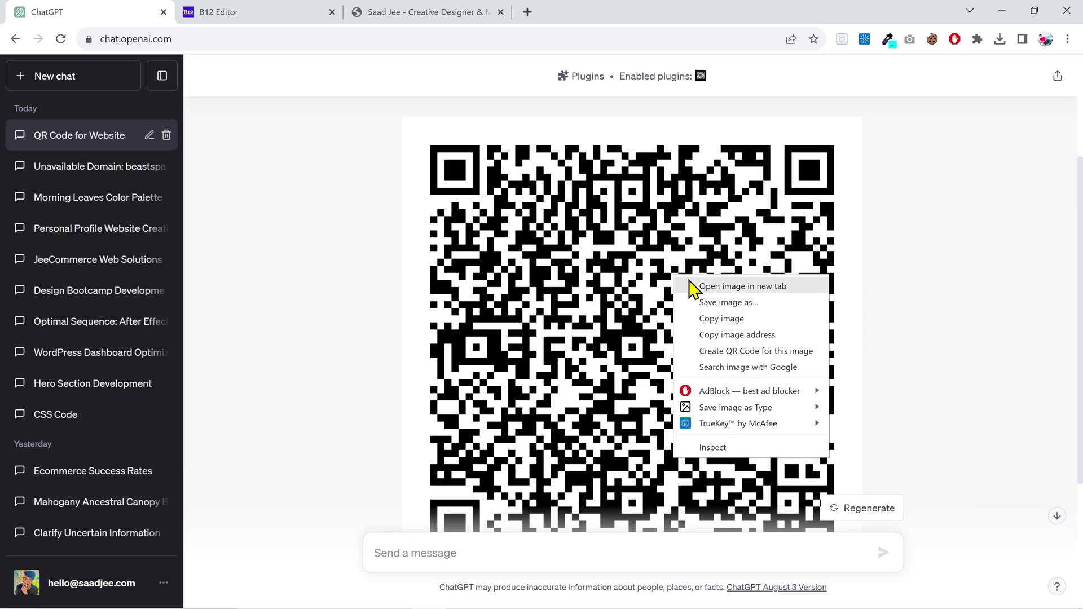
left_click(692, 284)
left_click(242, 12)
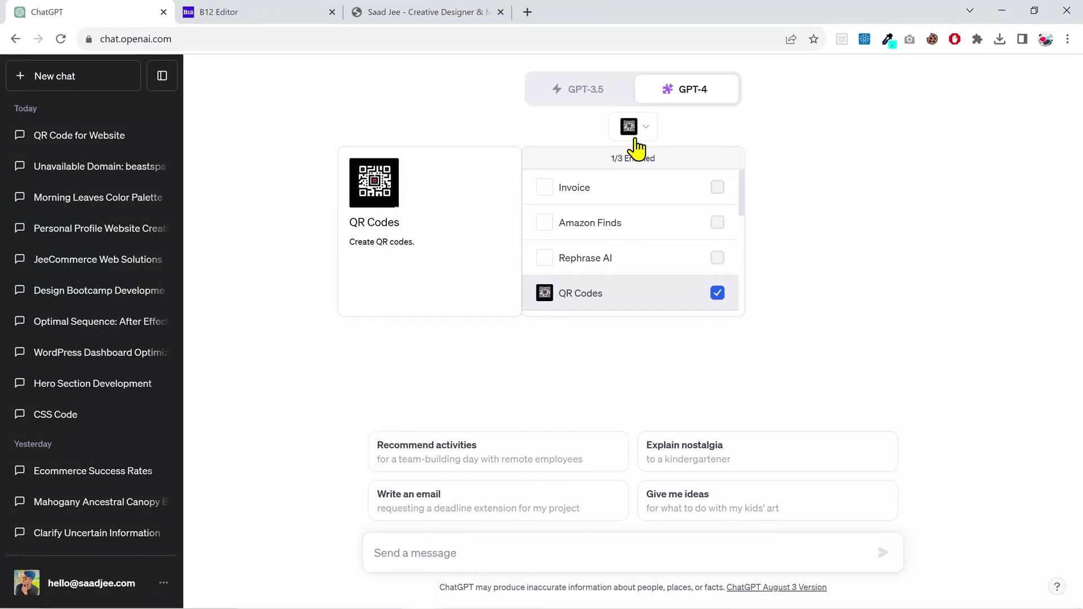
Step: Swap the QR Codes plugin for Rephrase AI
left_click(717, 293)
left_click(717, 258)
left_click(871, 338)
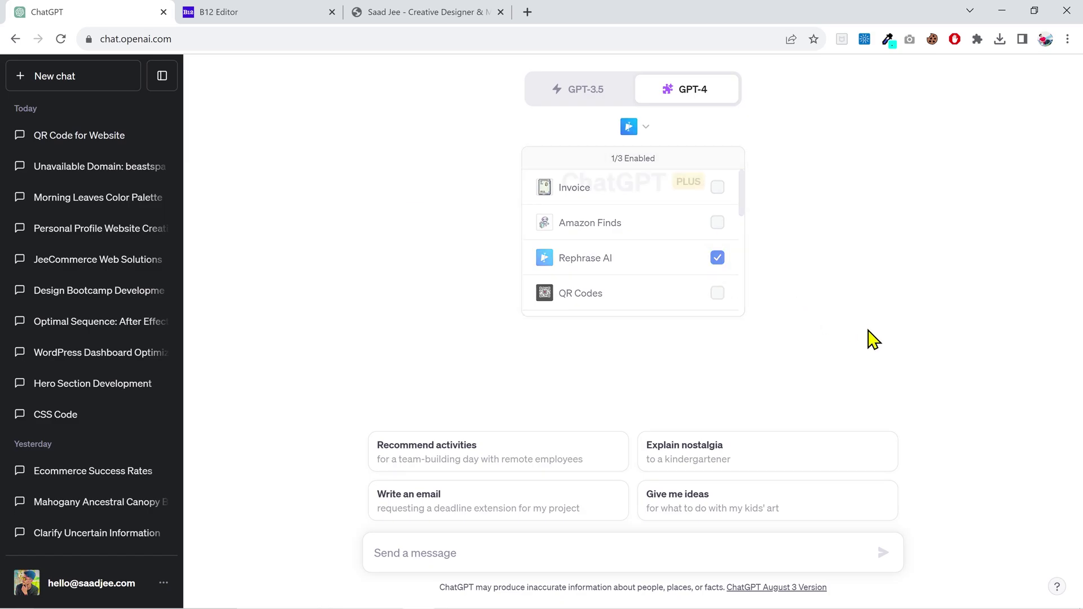
Step: Ask Rephrase AI to create a video from the pasted four-line website promo script
left_click(757, 549)
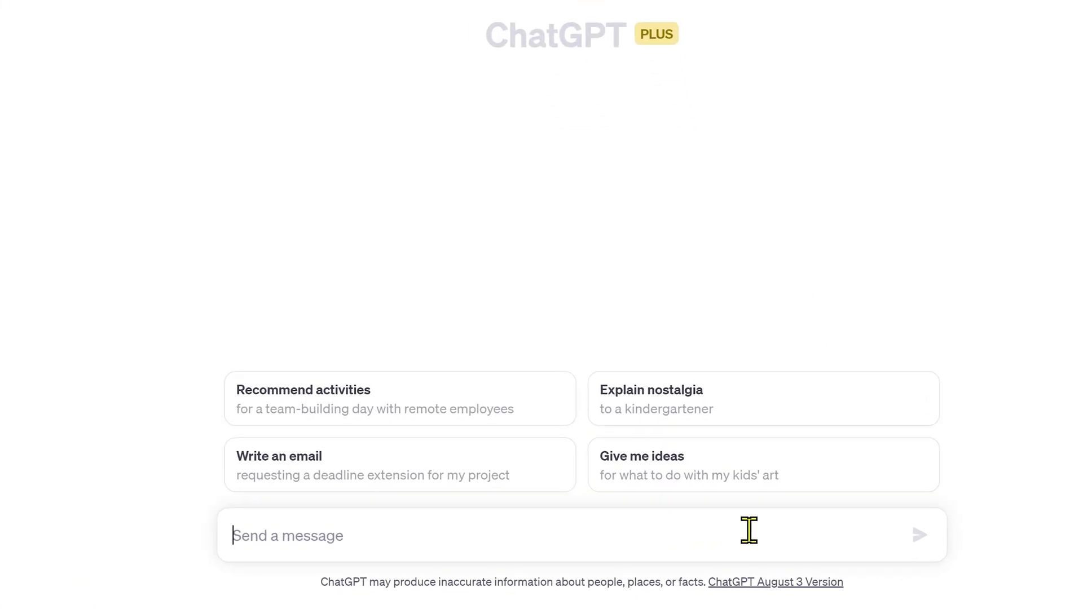
type("ca")
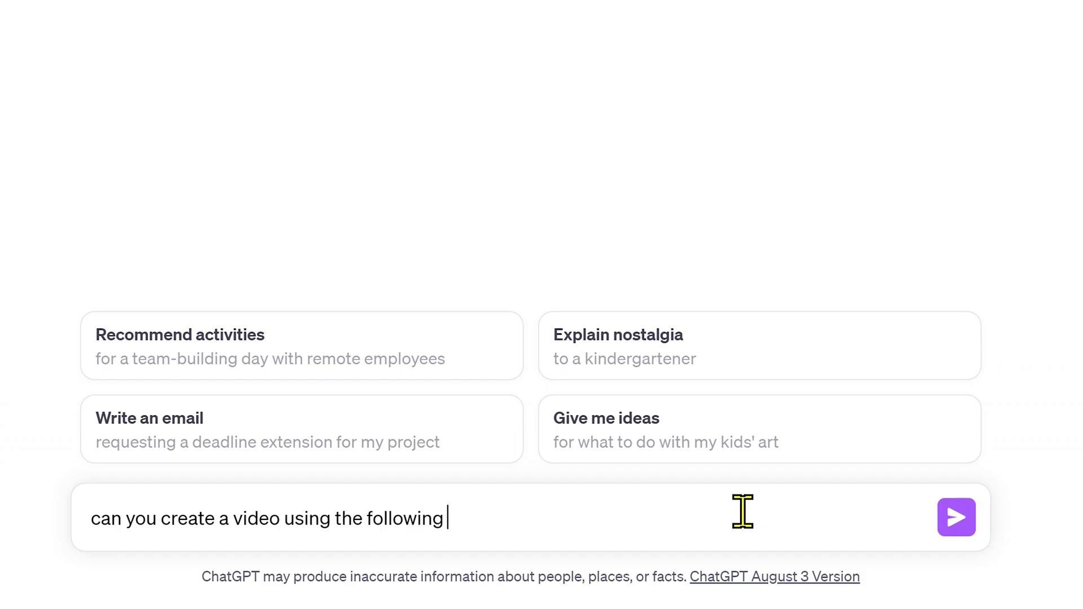
key("shift+Return")
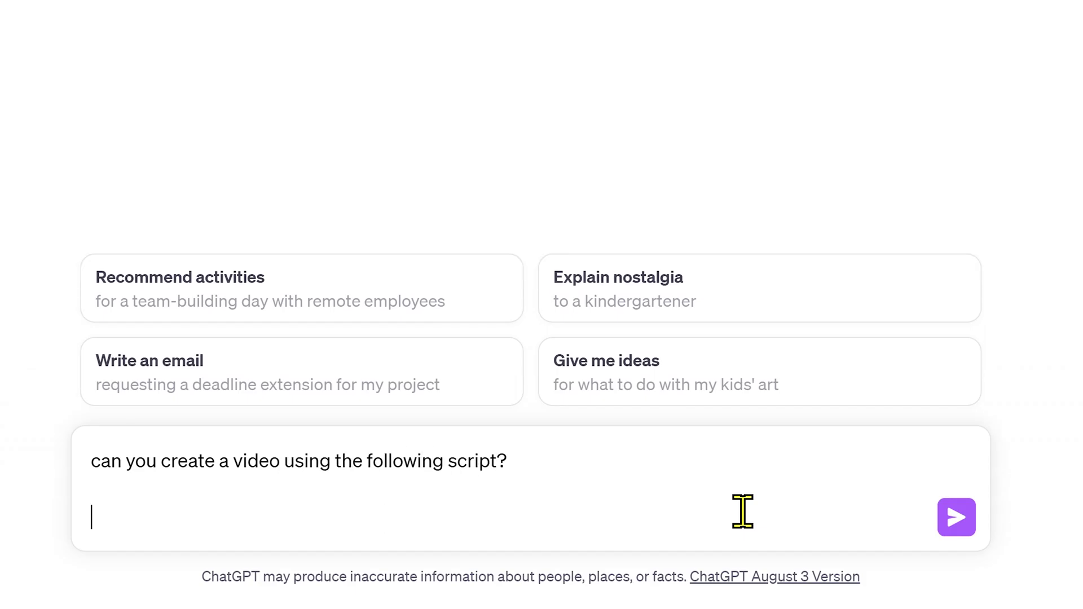
key("shift+Return")
key("ctrl+v")
key("Return")
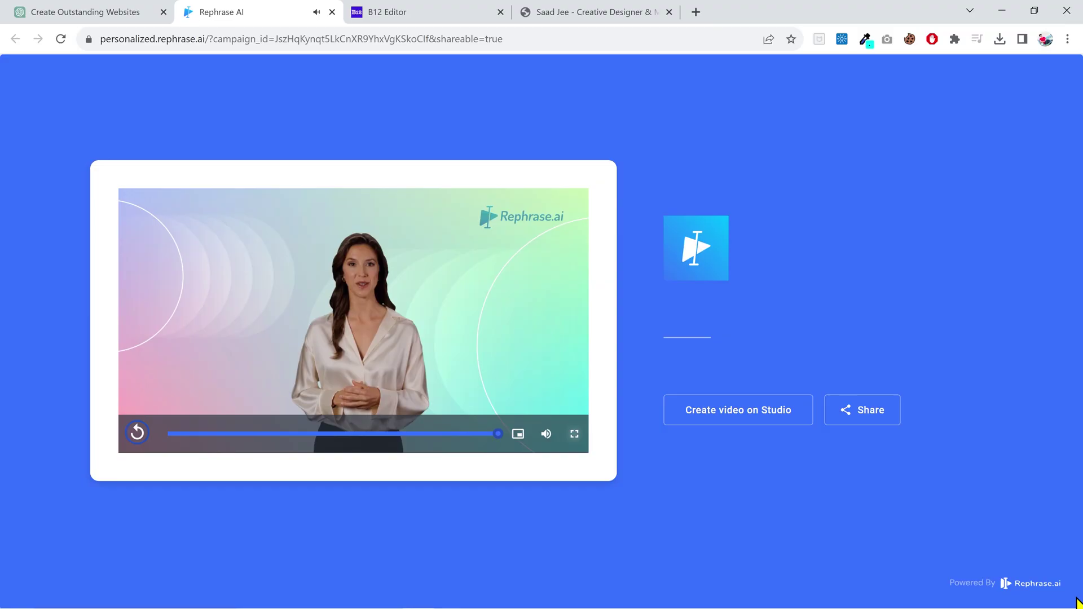
Step: Open the avatar video's mp4 file in a new browser tab and switch to it
right_click(412, 307)
left_click(459, 356)
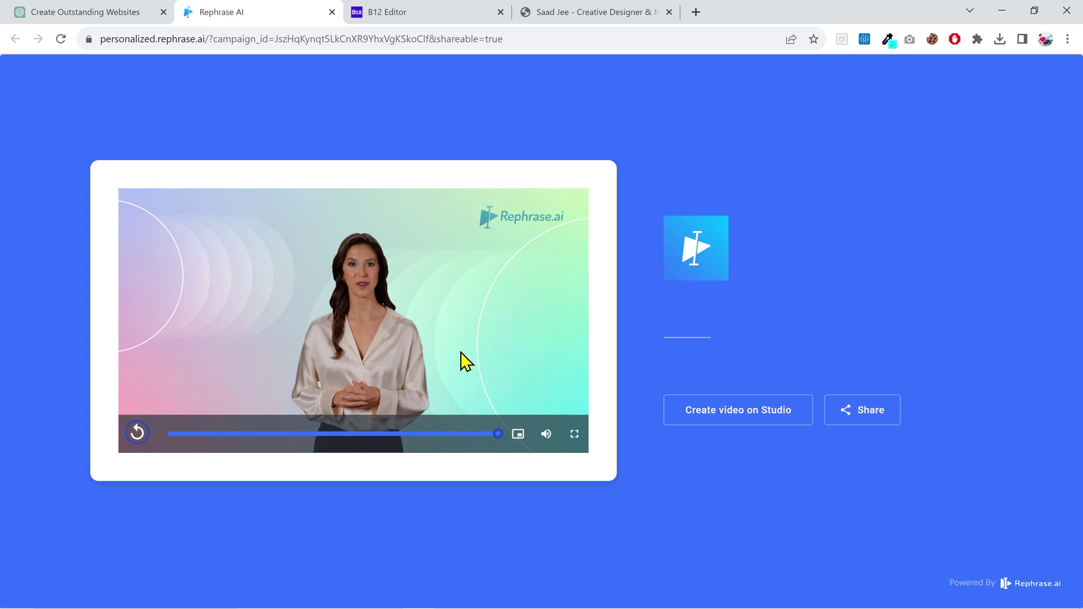
left_click(442, 12)
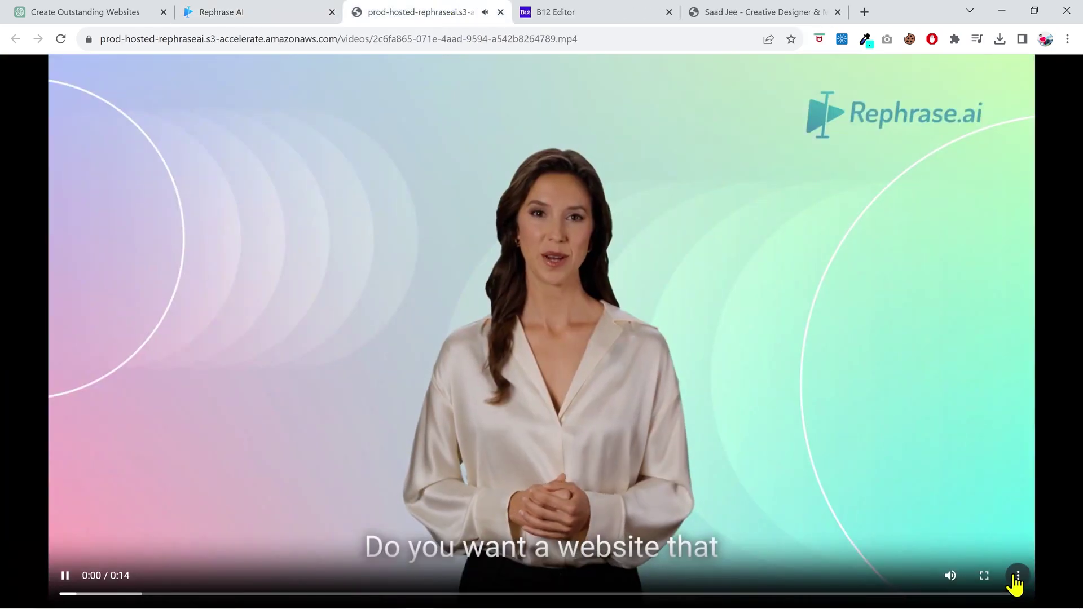
Step: Show the video player's Download, Playback speed and Picture in picture options
left_click(1018, 576)
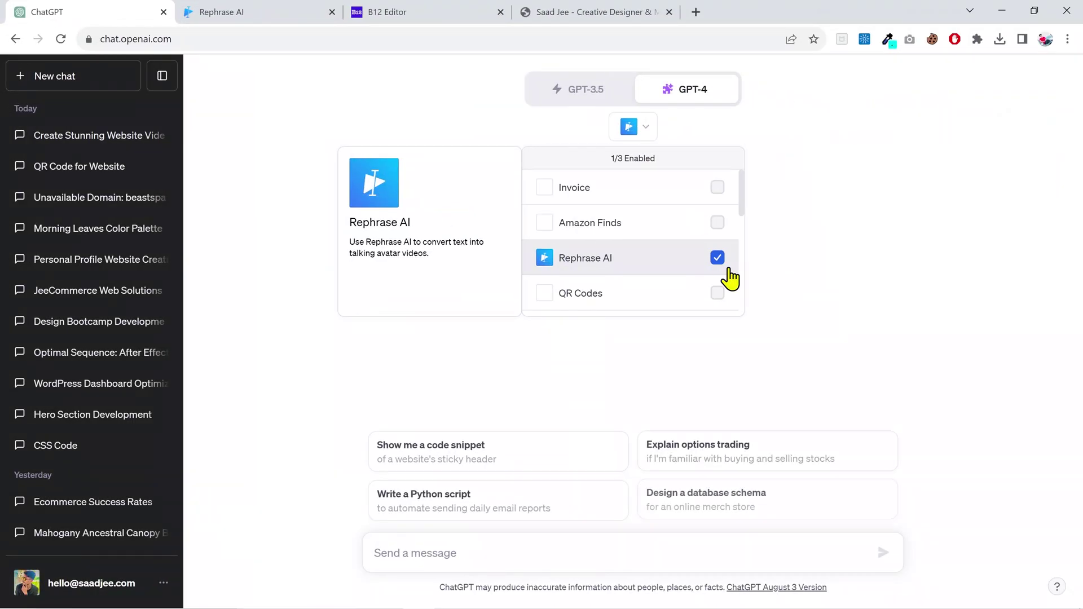
Step: Switch from Rephrase AI to the Invoice plugin and ask what information an invoice needs
left_click(721, 263)
left_click(717, 188)
left_click(864, 278)
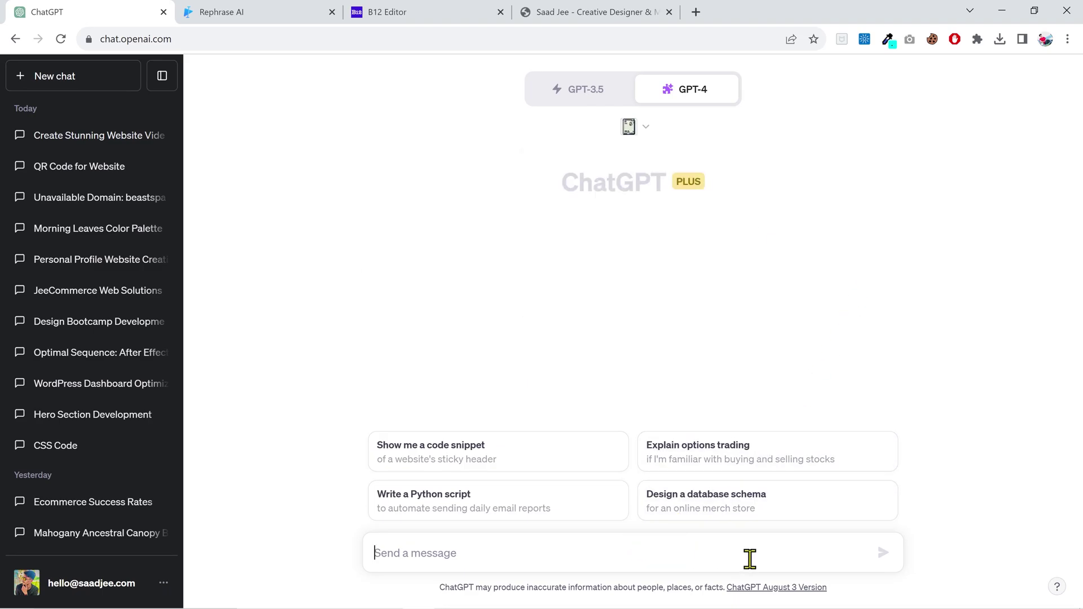
type("W")
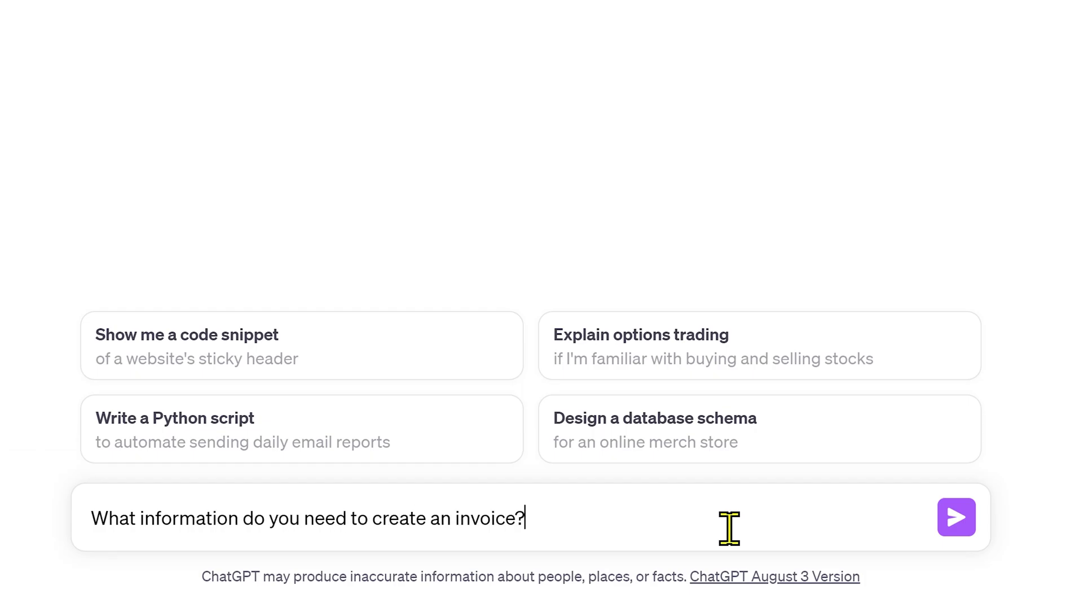
key("Return")
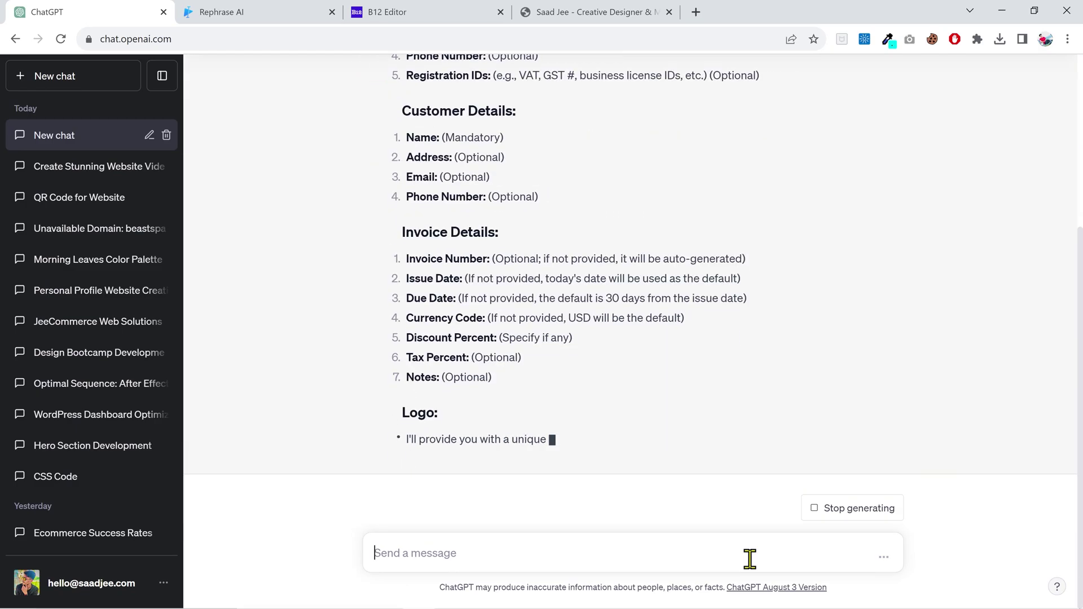
Step: Have it fill the invoice with dummy data, using the pasted link as the logo
type("Can you generate the dummy information to fill th")
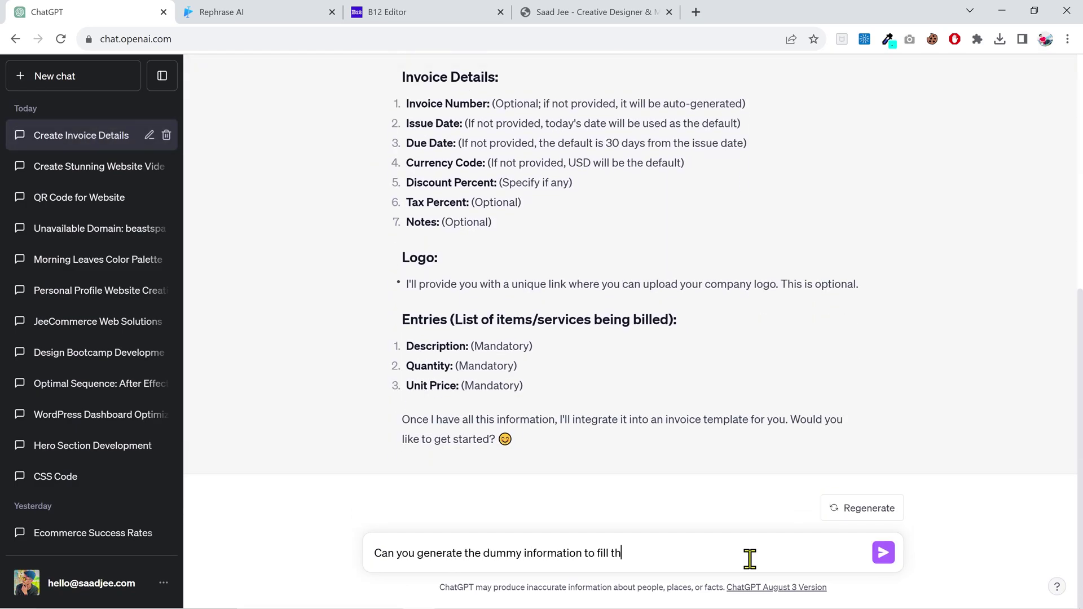
type("e field? and use this link as the logo:")
key("shift+Return")
type("https://jeecommerce.com/wp-content/uploads/2023/05/Jeecommerce-DP.jpg")
key("Return")
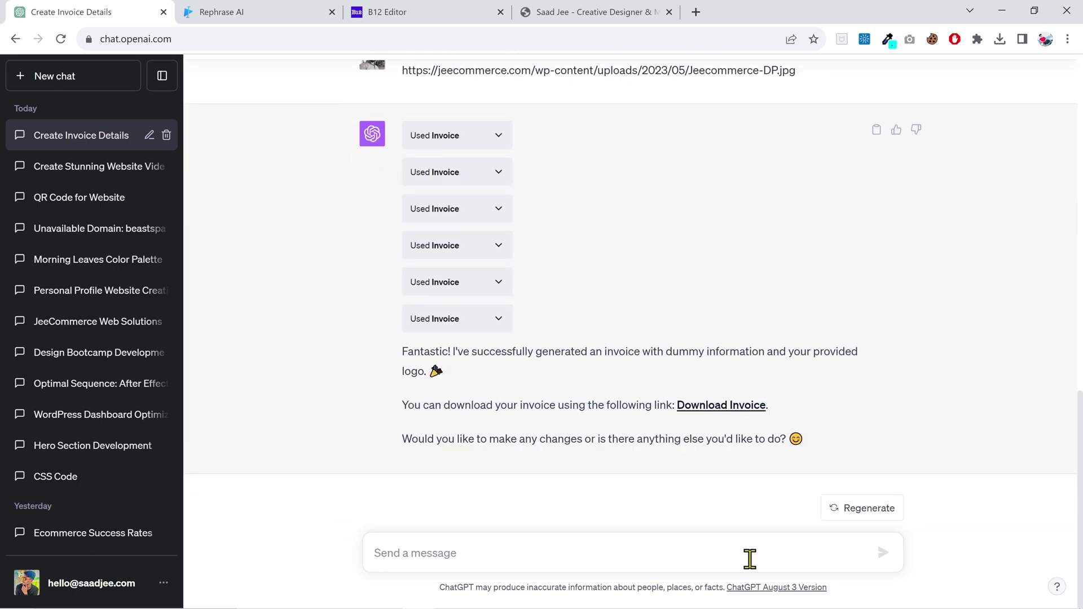
Step: Open the downloaded invoice (6).pdf, totalling $1522.5, and scroll through it
left_click(712, 406)
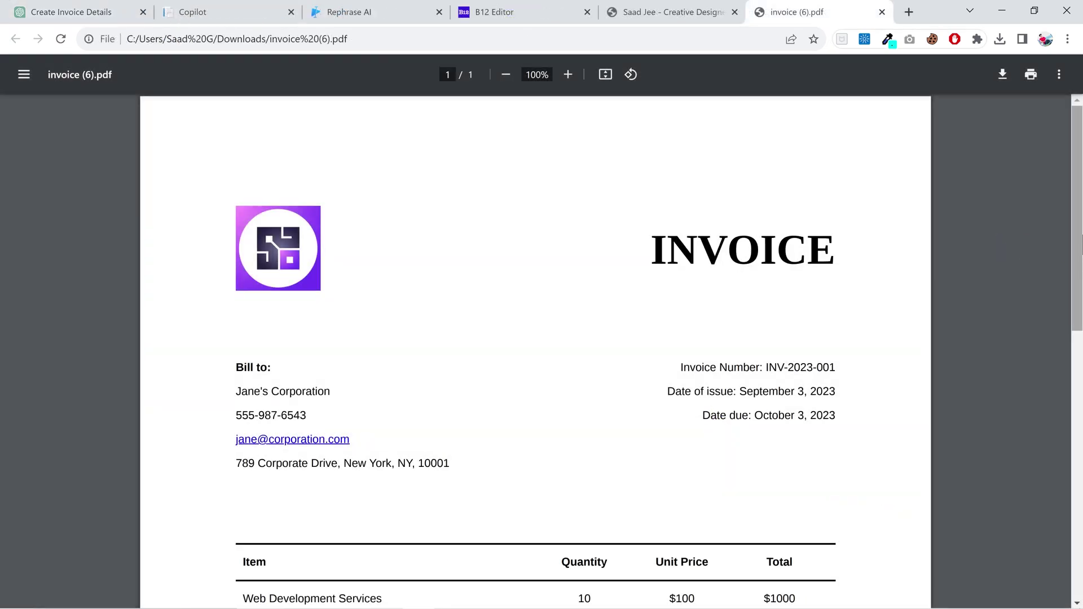
scroll(542, 350, "down", 7)
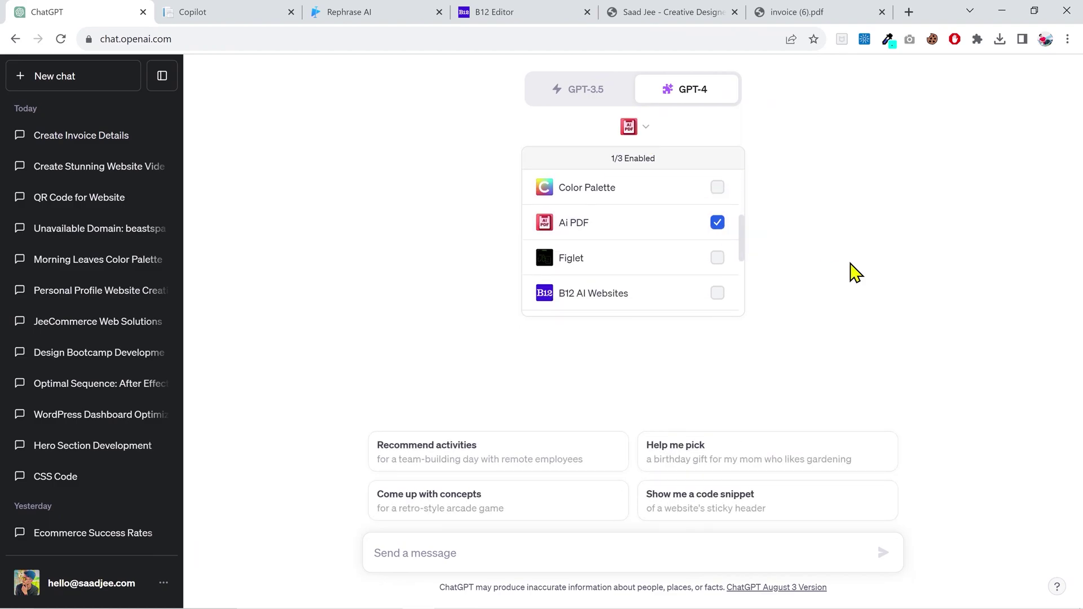
Step: Close the plugin list and skim the Words of Wisdom PDF through page 6, then back to its title page
left_click(855, 273)
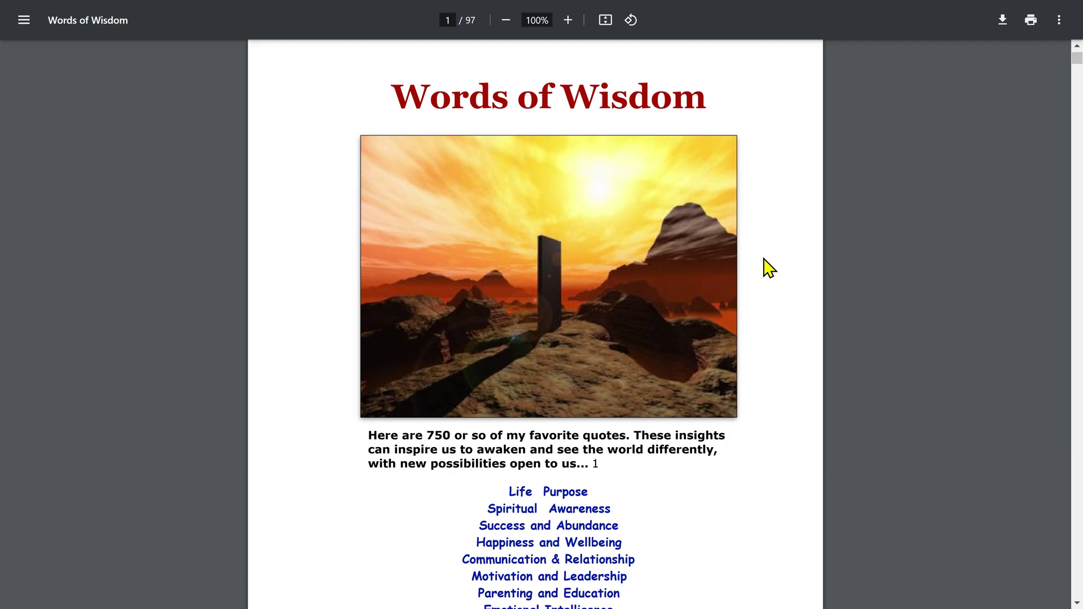
scroll(769, 267, "down", 20)
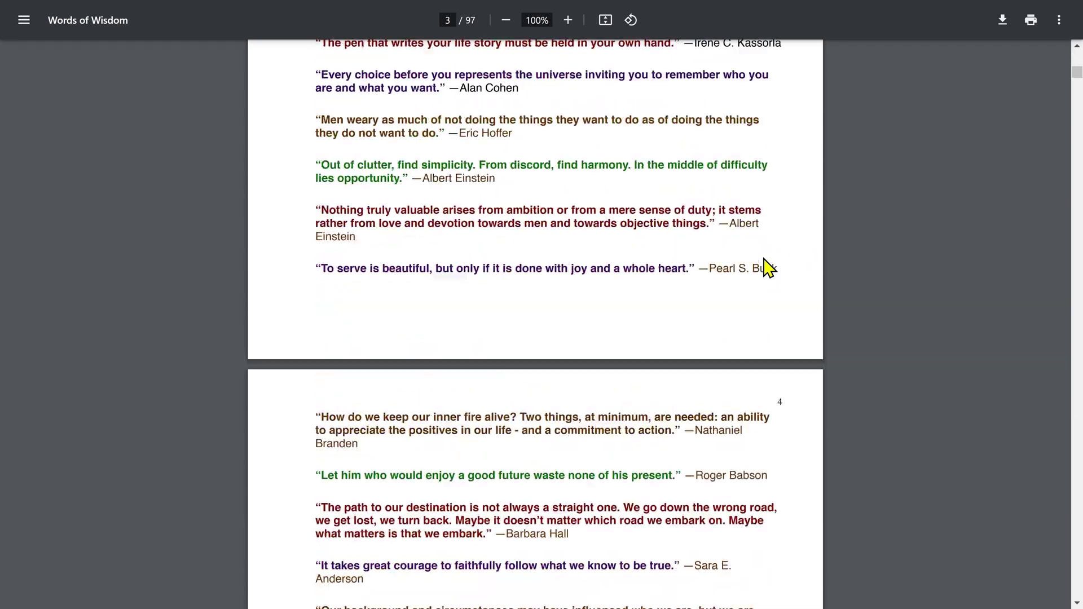
scroll(768, 268, "down", 20)
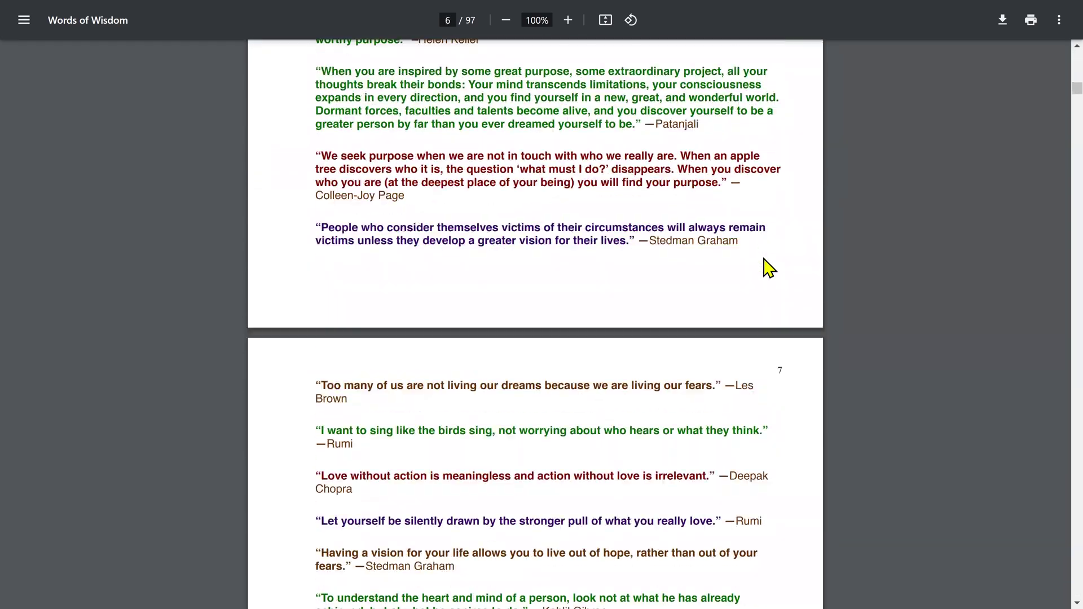
scroll(768, 268, "down", 8)
scroll(769, 267, "up", 20)
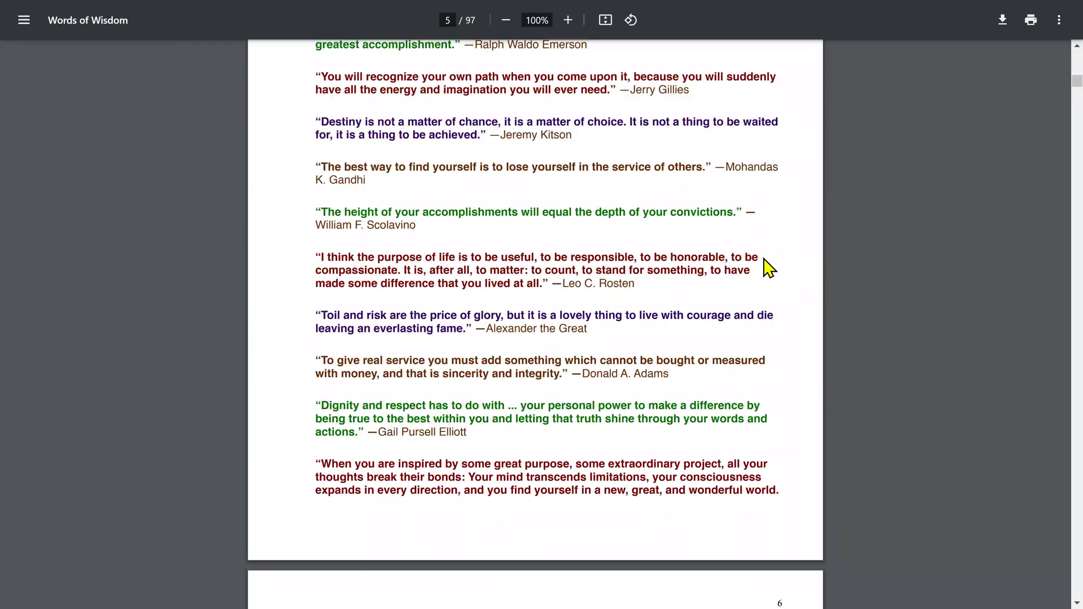
scroll(769, 267, "up", 20)
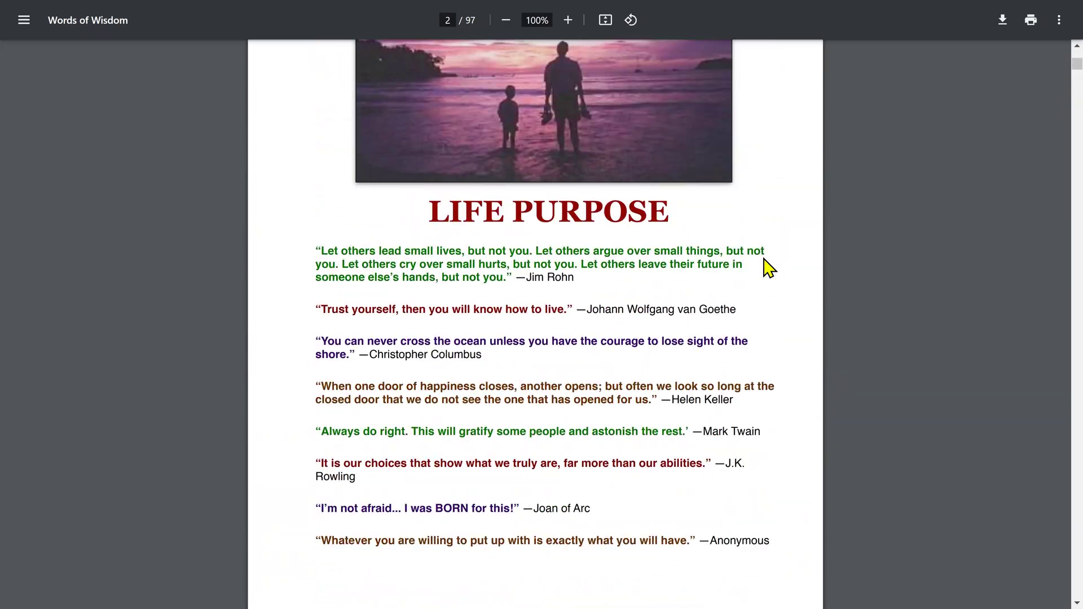
scroll(768, 267, "up", 15)
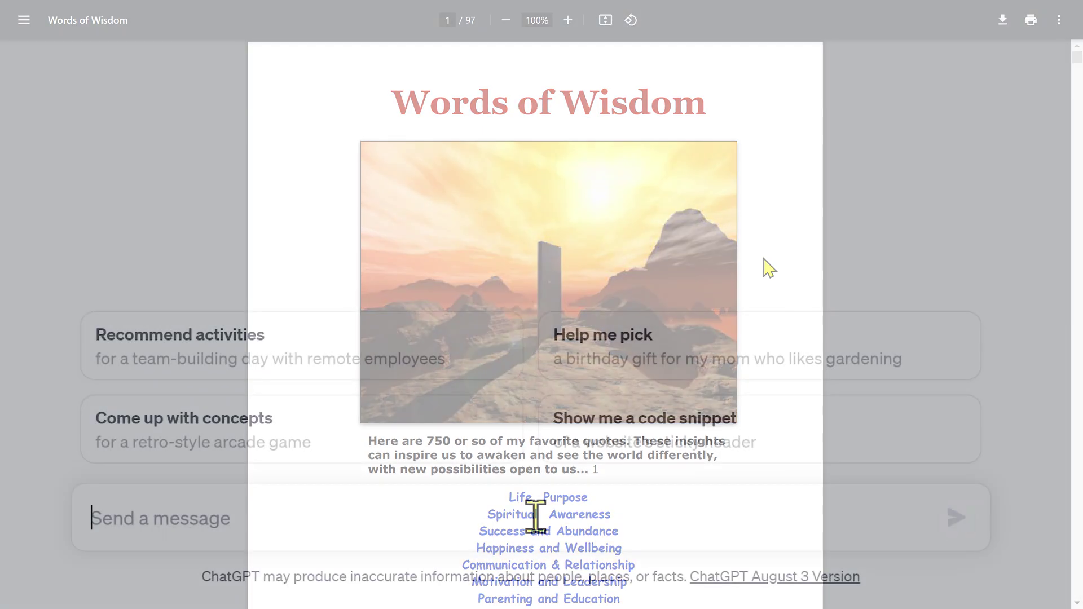
Step: Paste the Words_of_Wisdom.pdf link and ask for 10 quotations about the future
type("Here is the link to a pdf file")
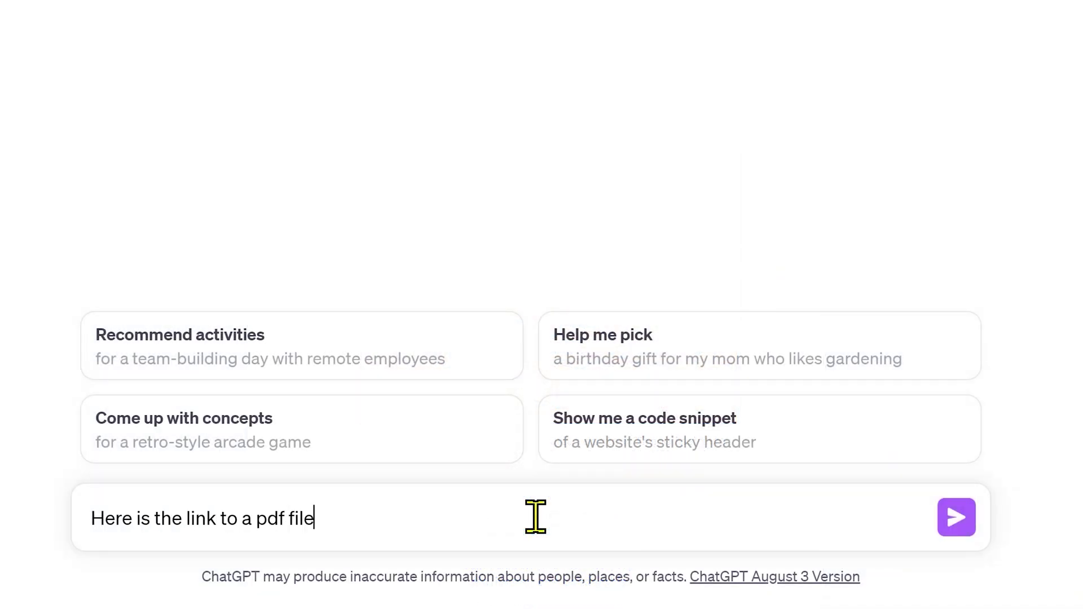
type(":")
key("shift+Return")
type("https://trans4mind.com/quotes/Words_of_Wisdom.pdf")
key("shift+Return")
key("shift+Return")
type("Gi")
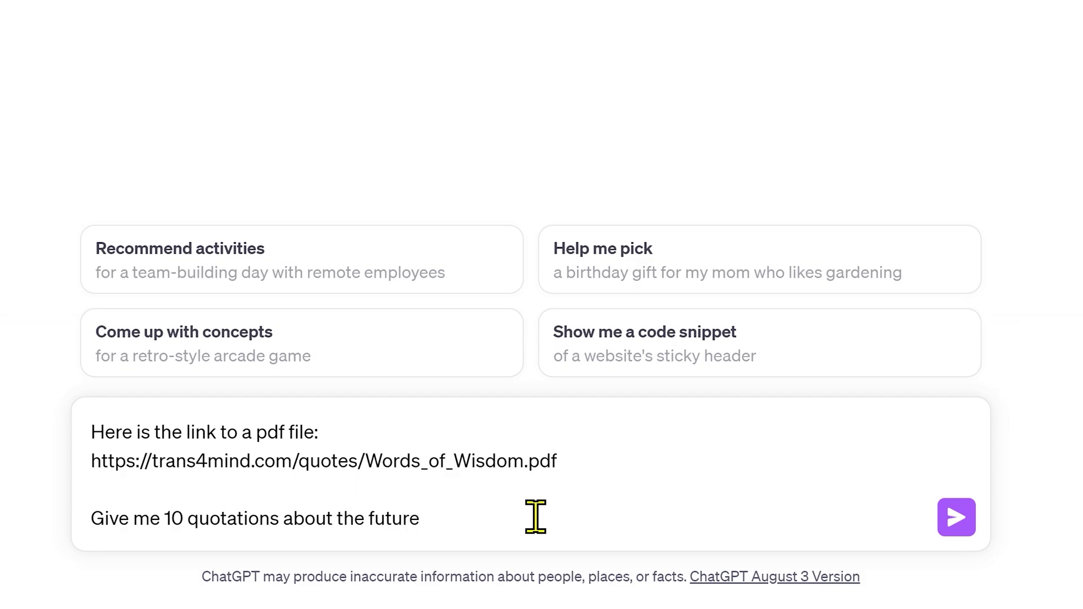
key("Return")
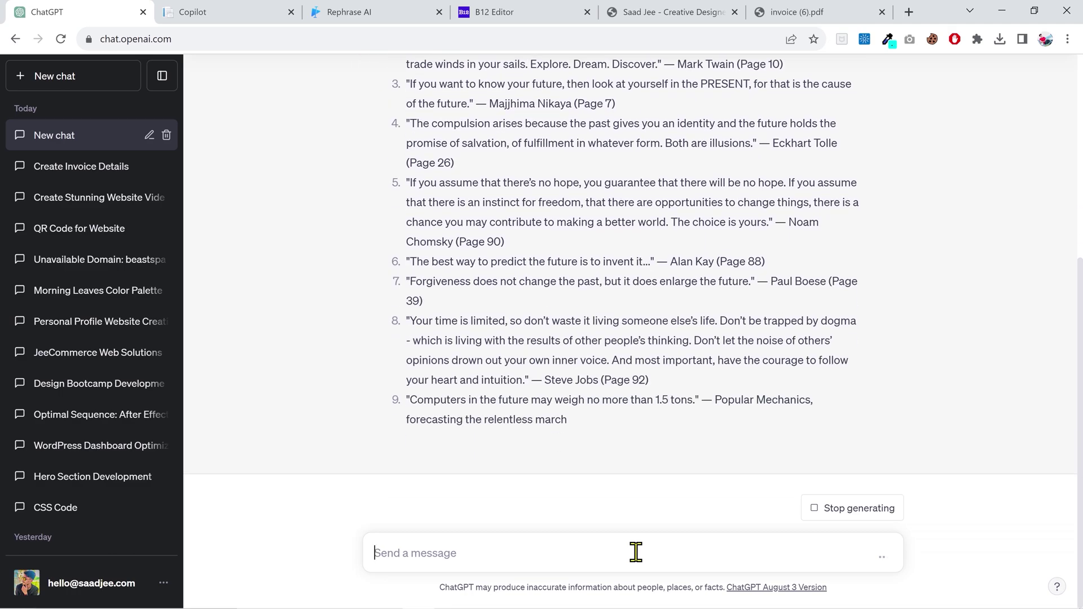
Step: Scroll through the ten page-referenced future quotations in the reply
scroll(643, 449, "up", 4)
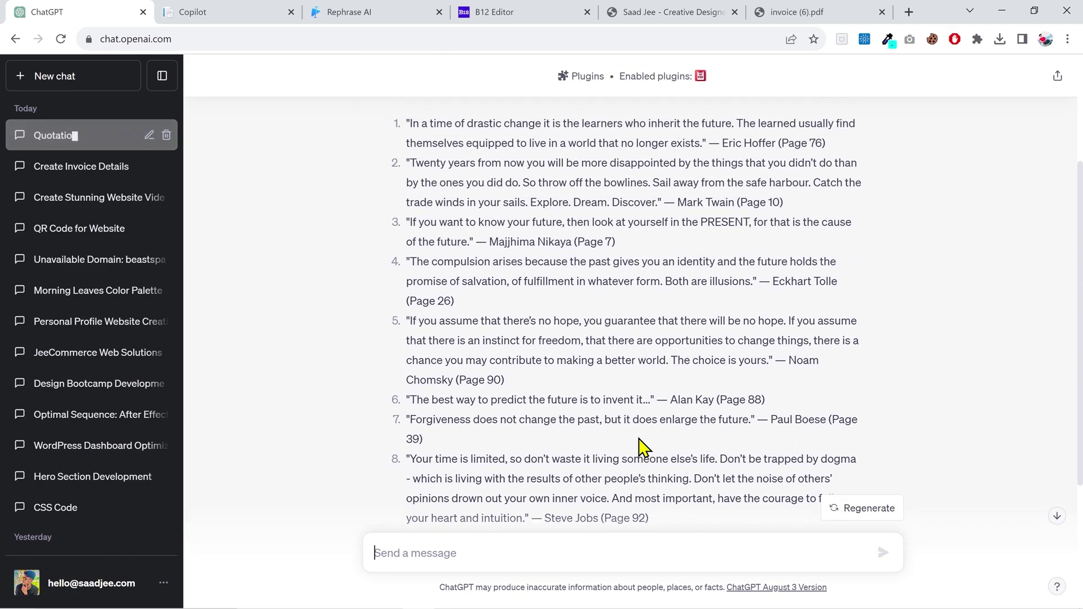
scroll(643, 449, "up", 1)
scroll(643, 448, "down", 3)
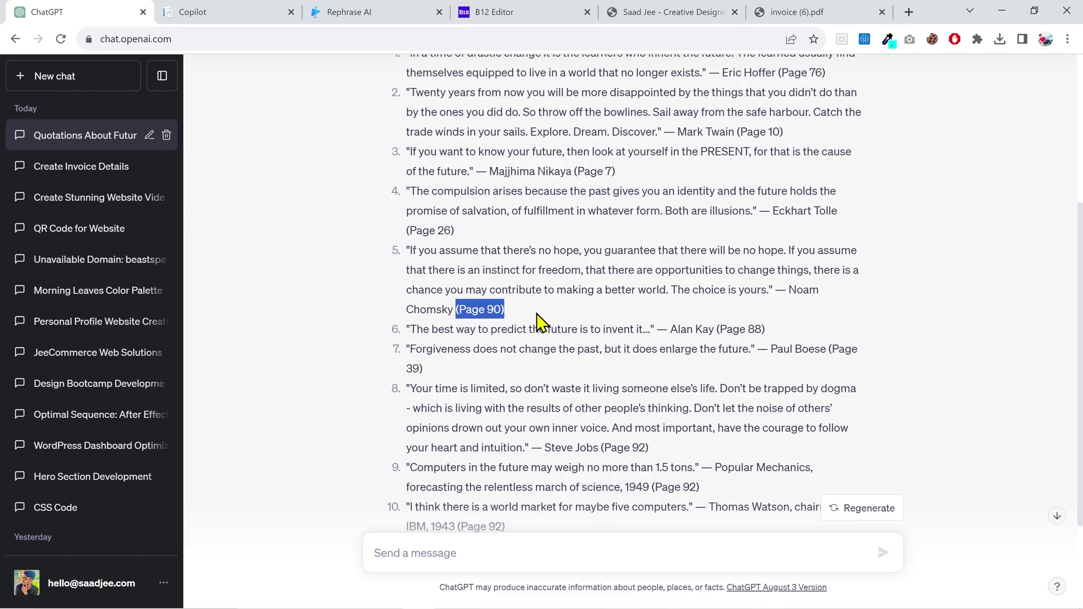
left_click(709, 453)
scroll(710, 453, "down", 3)
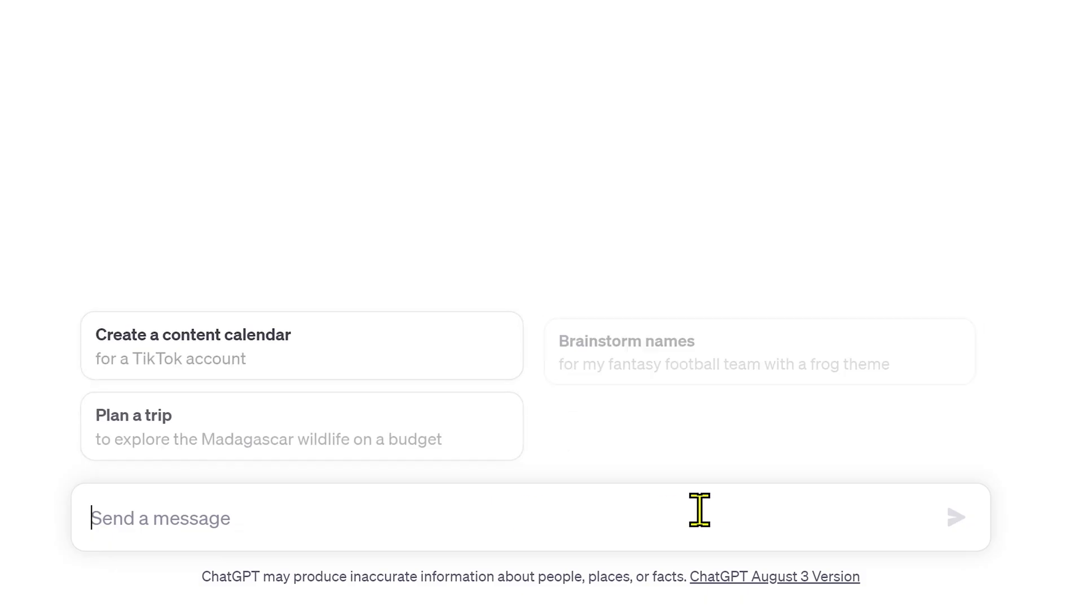
Step: Paste the PDF link and ask about quoted scientists, their topics, page numbers and birth/death years
type("Here is the link to a pdf file: https://trans4mind.com/quotes/Words_of_Wisdom.pdf")
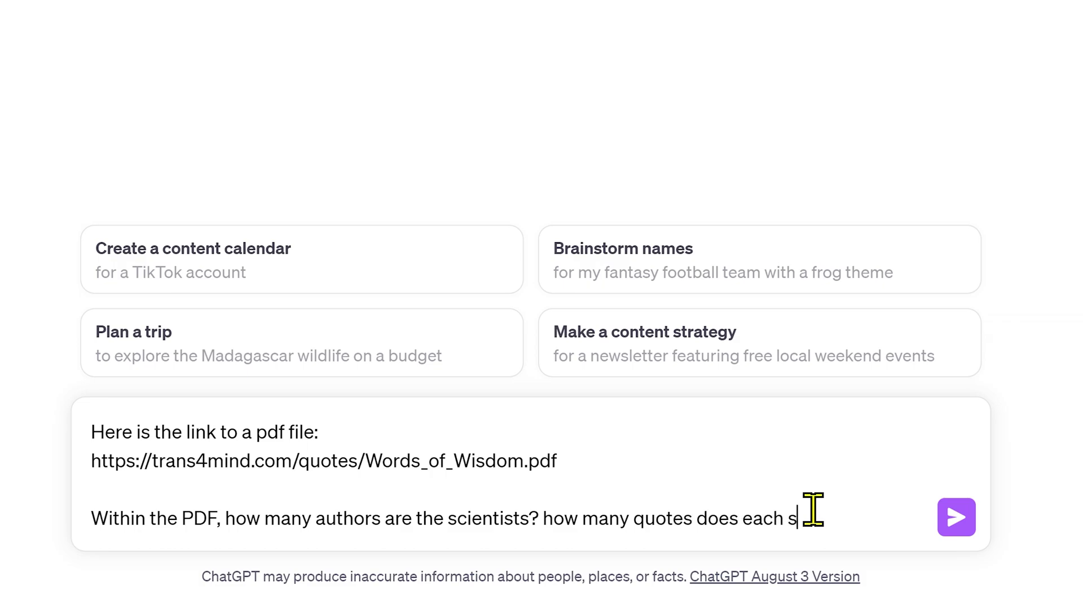
type("d about which topic? give me the number of quotes by each")
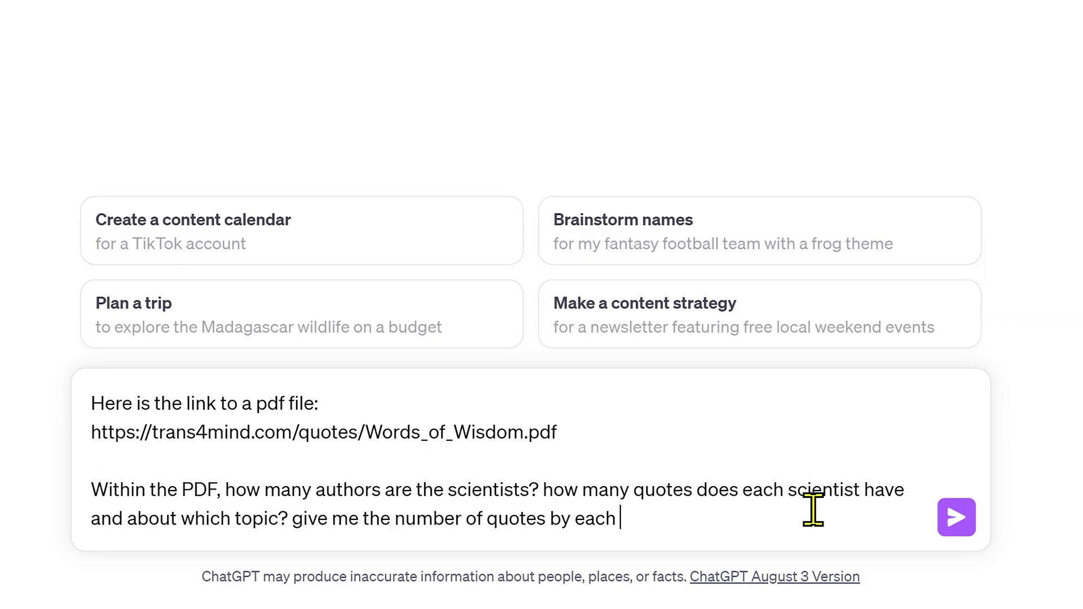
type("e page number as reference and also provide the birth and death years for each of the")
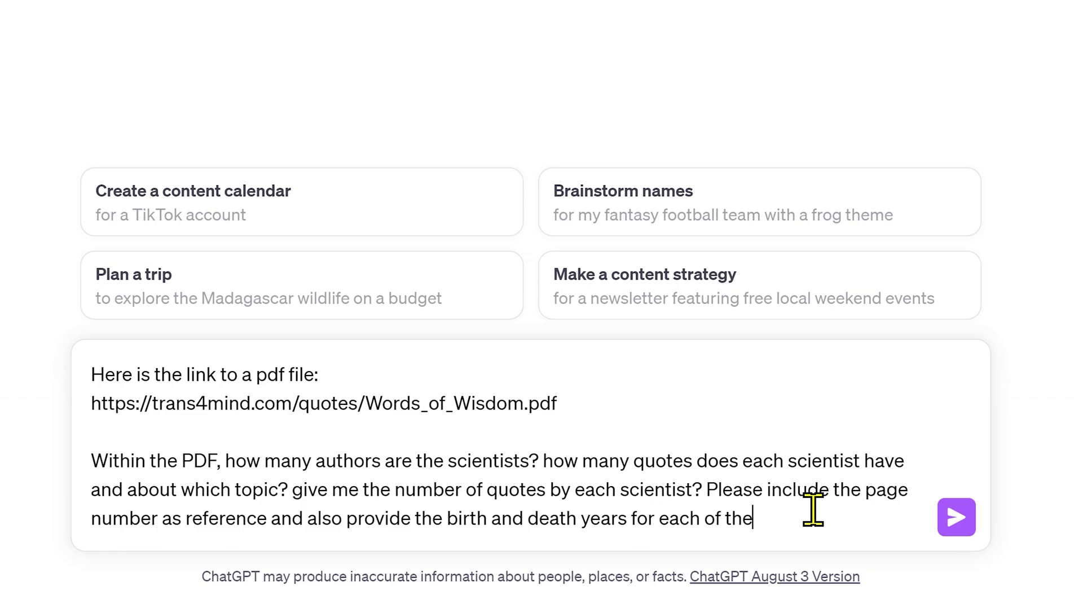
type("se author")
key("Return")
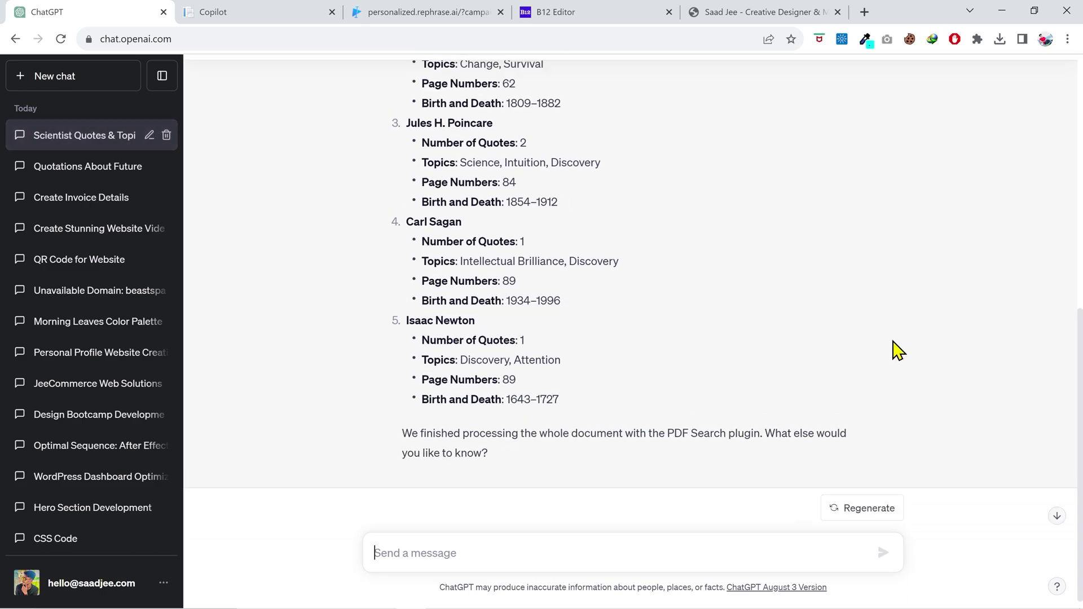
Step: Highlight Einstein's lifespan, quote count, page numbers and topics in the reply
scroll(869, 351, "up", 2)
scroll(861, 351, "up", 2)
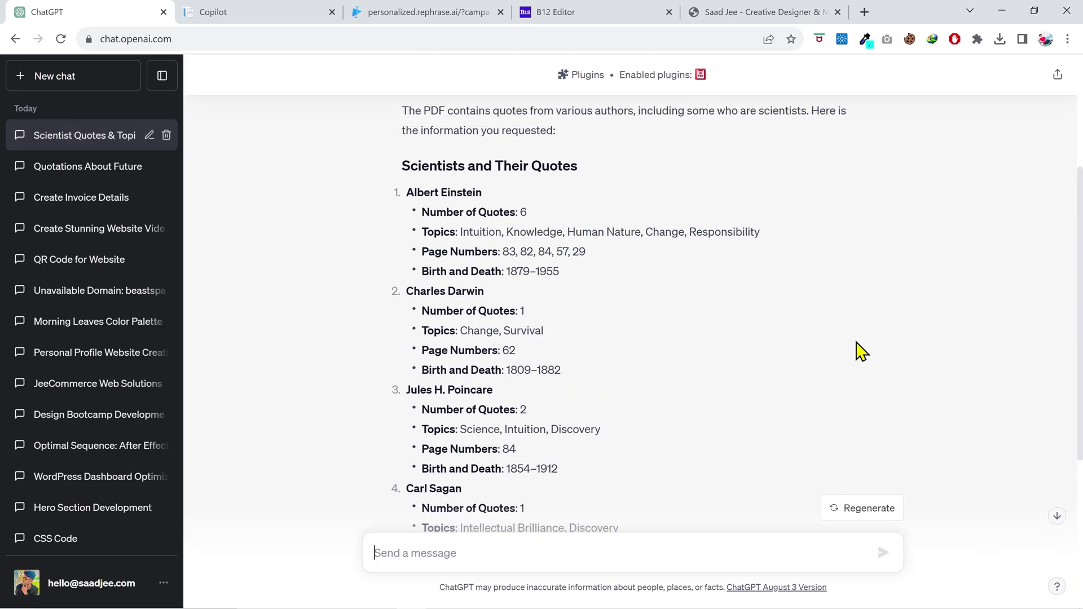
scroll(858, 350, "down", 2)
scroll(858, 351, "up", 1)
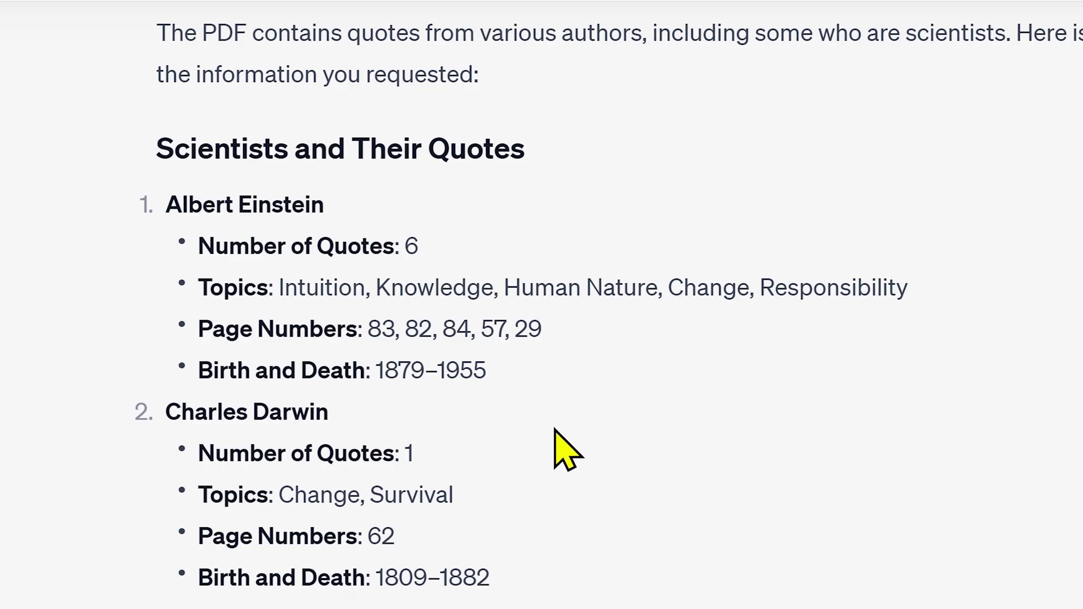
left_click_drag(375, 370, 527, 383)
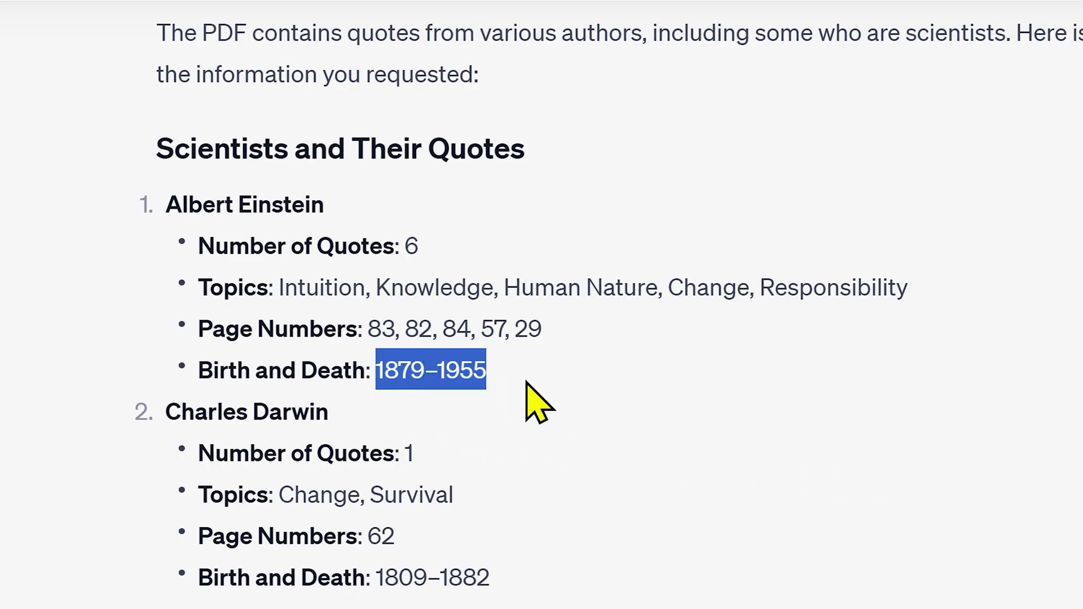
double_click(410, 244)
left_click_drag(362, 330, 616, 329)
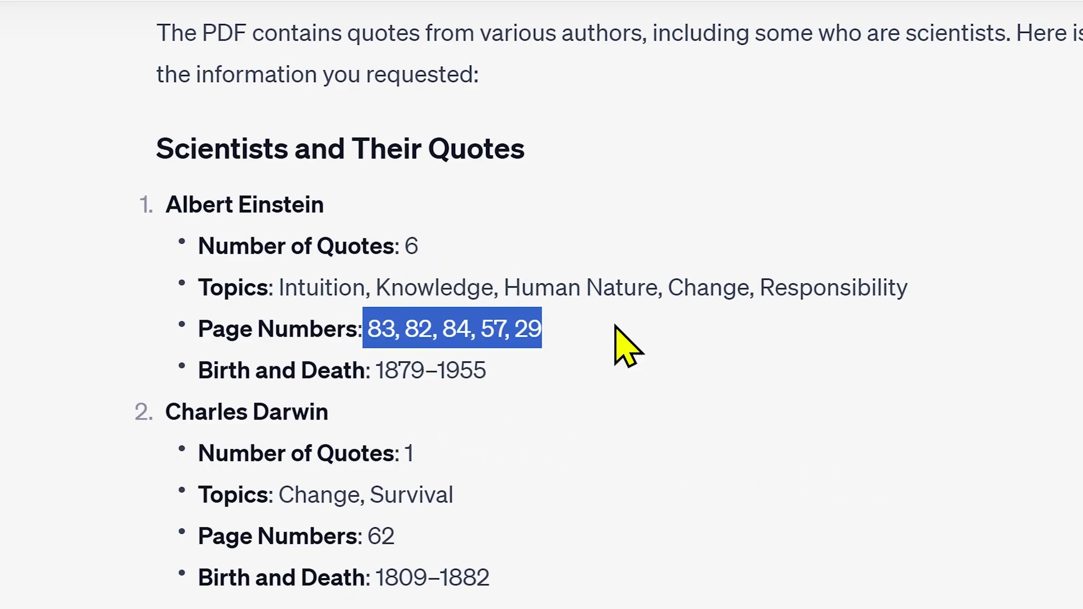
left_click_drag(278, 287, 925, 291)
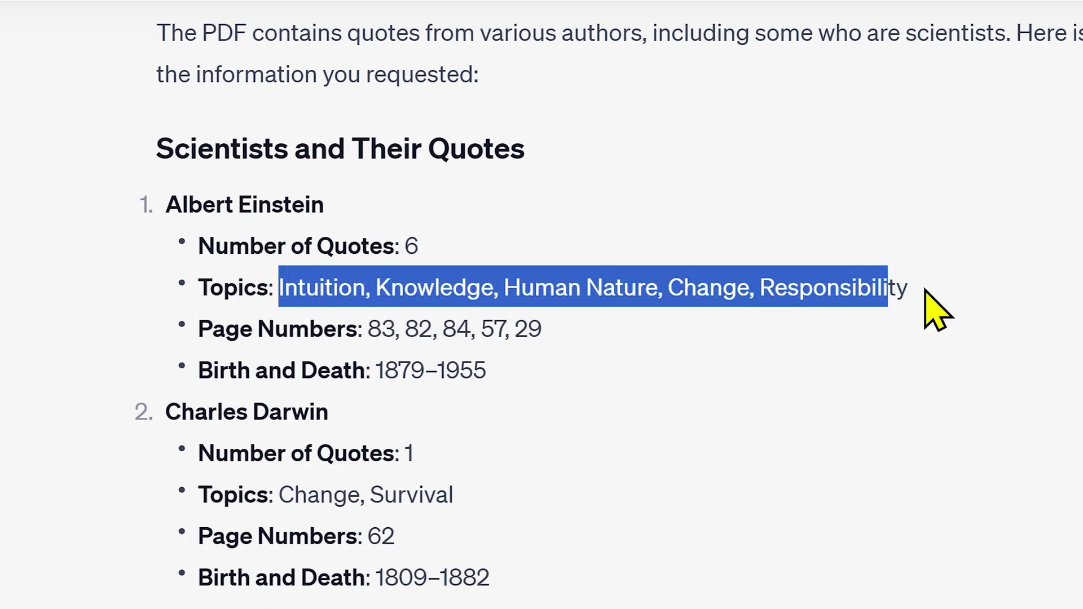
left_click(1010, 310)
scroll(858, 374, "down", 5)
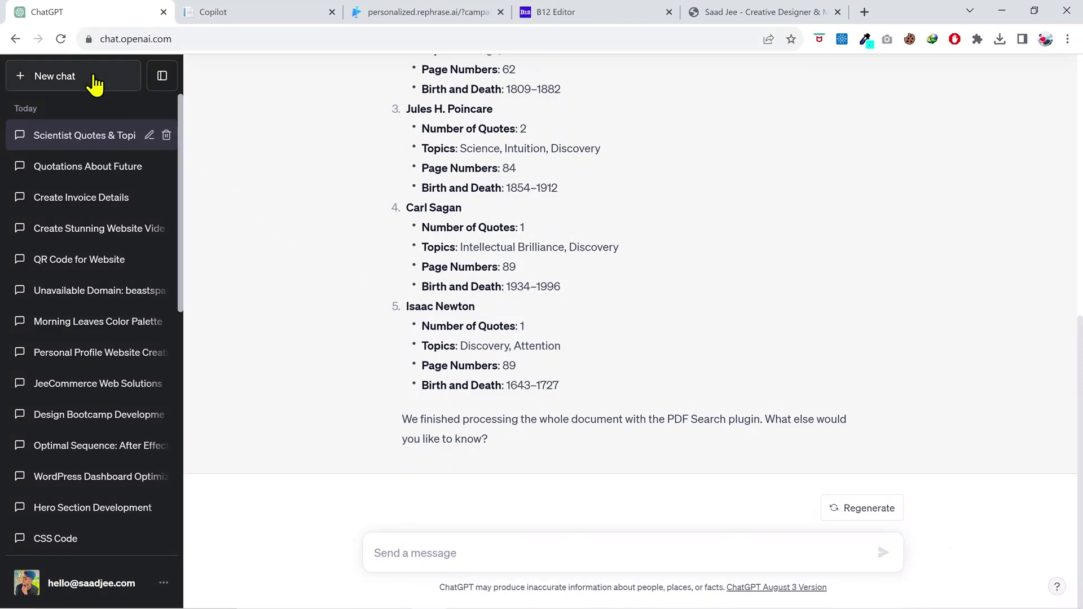
Step: In a new chat, disable AI PDF and enable only the Amazon Finds plugin
left_click(95, 85)
left_click(638, 134)
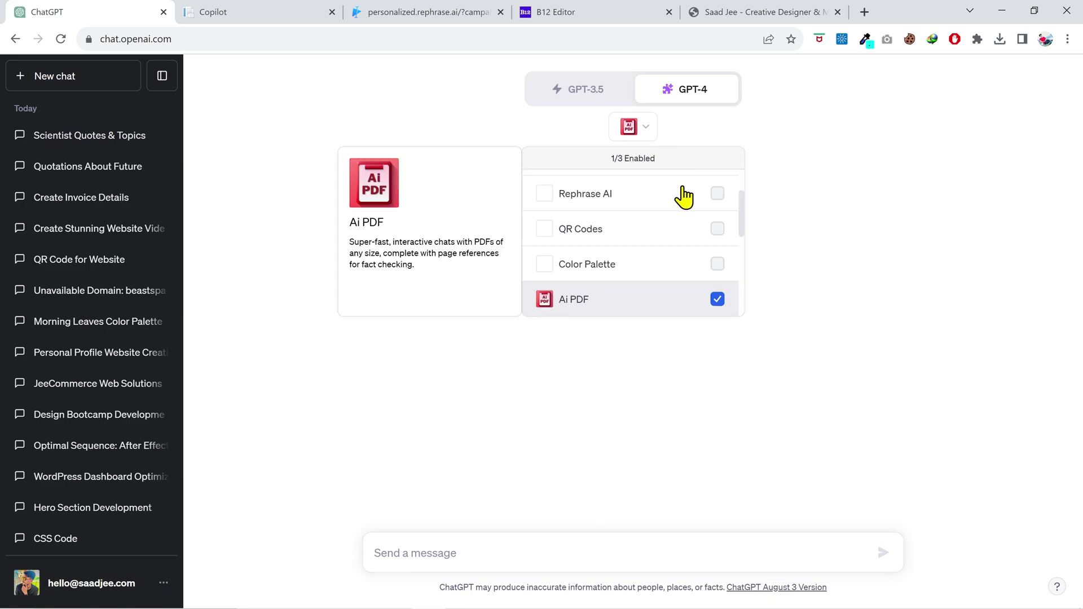
left_click(717, 300)
scroll(717, 311, "down", 2)
scroll(716, 311, "down", 3)
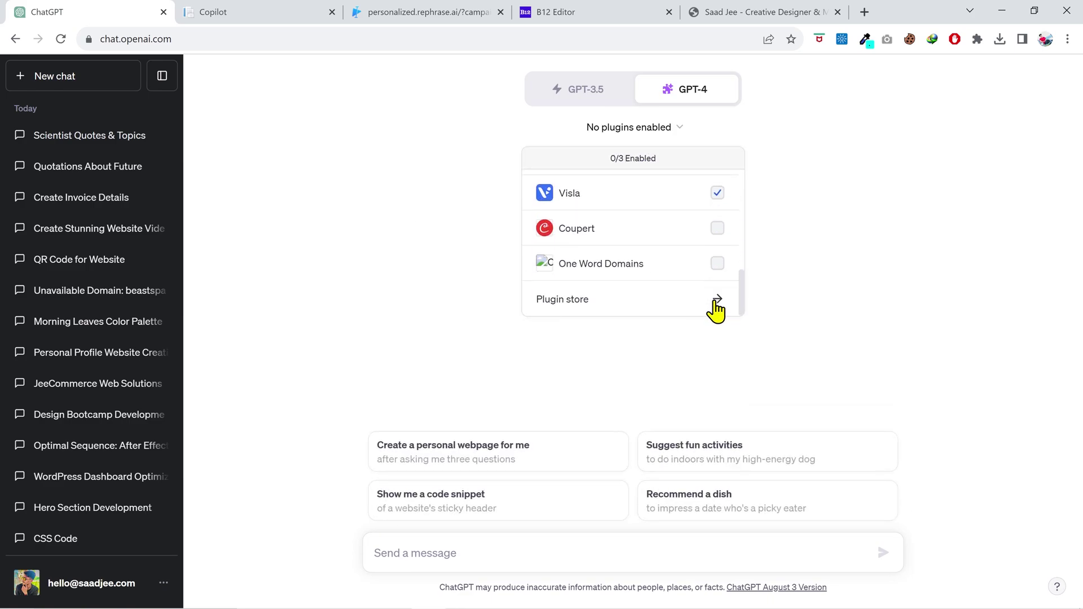
scroll(717, 310, "up", 5)
left_click(717, 222)
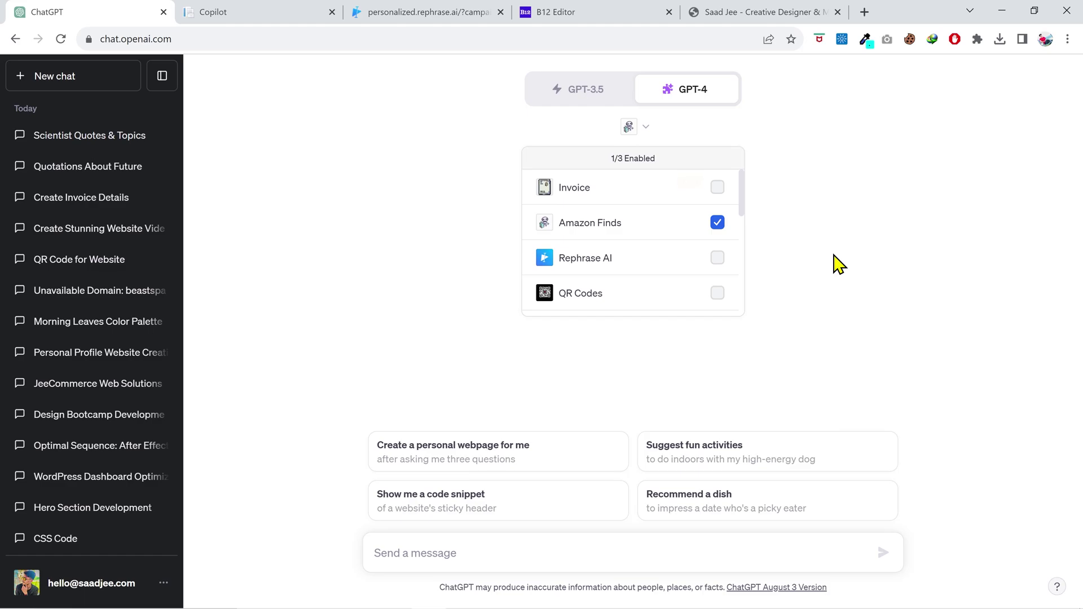
left_click(835, 261)
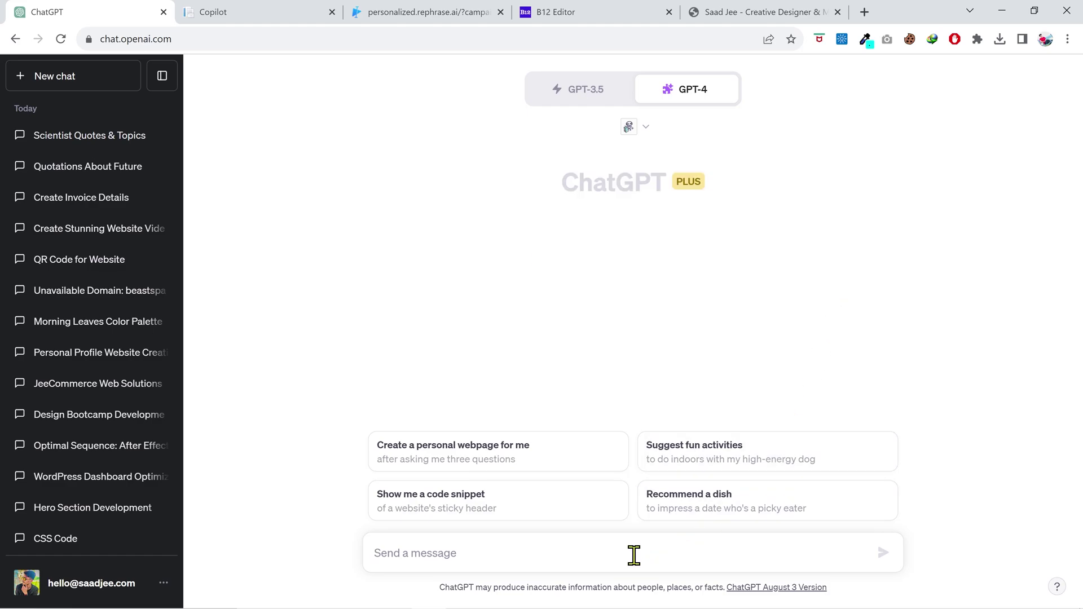
Step: Ask Amazon Finds for top voiceover headphones under $150 and scroll back to the first pick
left_click(633, 556)
type("What are the top headphones for voiceover on Amazon under $150")
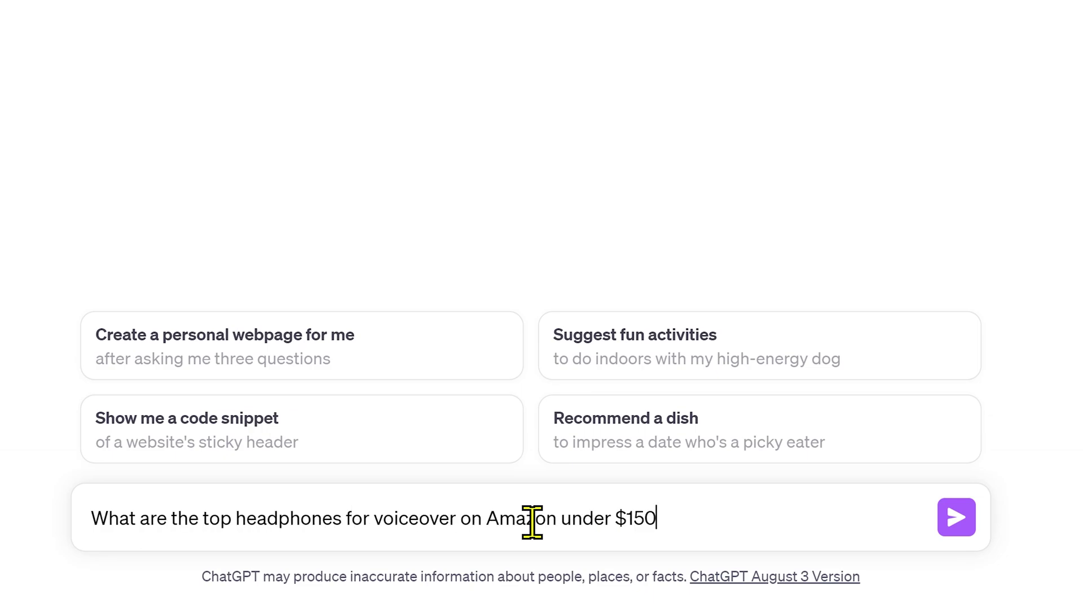
key("Return")
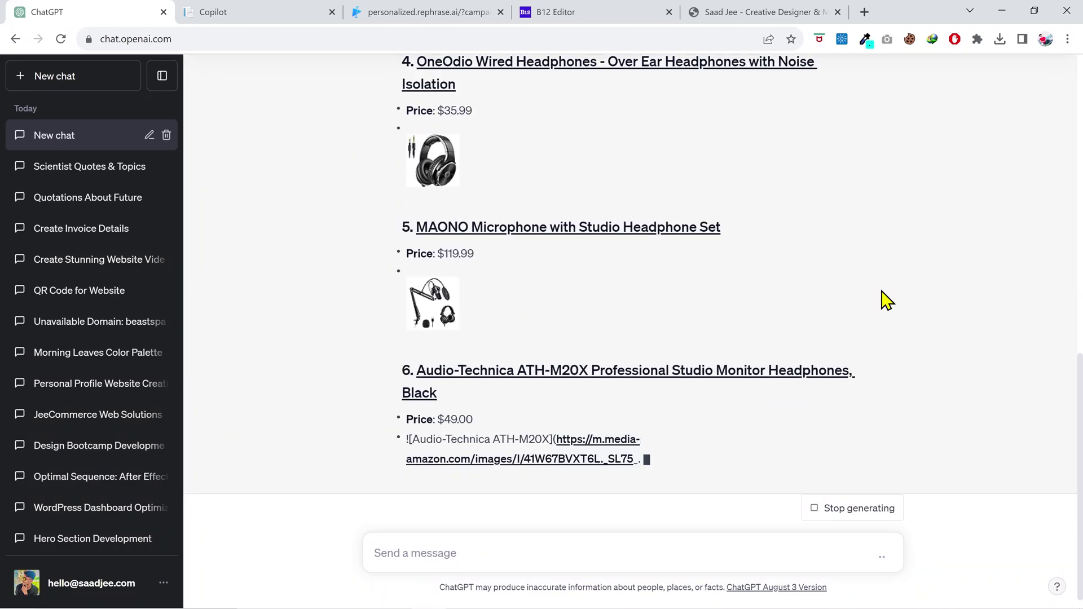
scroll(846, 317, "up", 20)
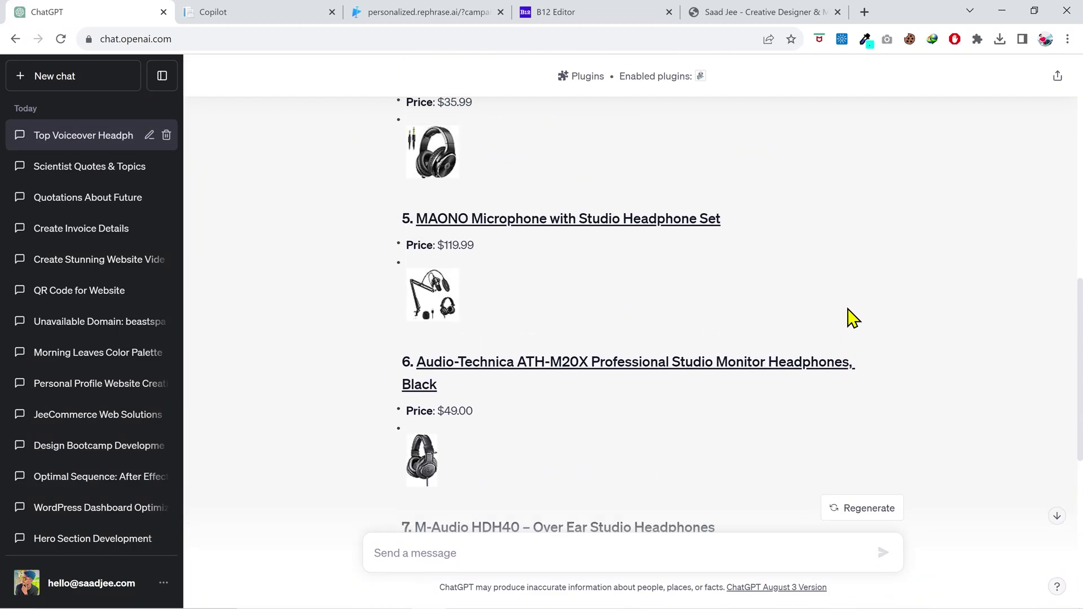
scroll(853, 317, "up", 2)
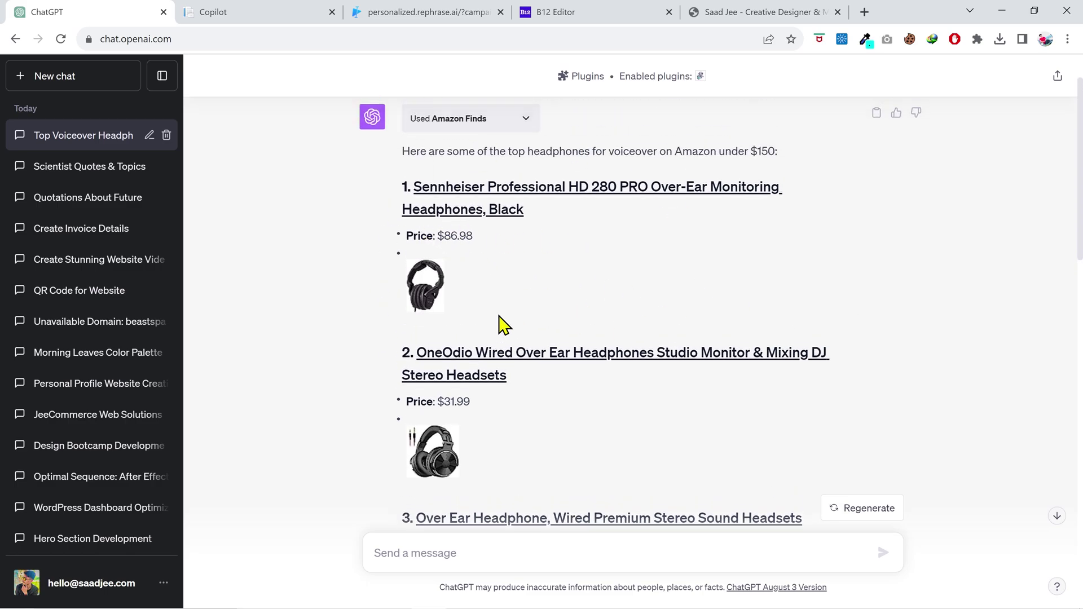
Step: Open the Sennheiser HD 280 PRO Amazon page ($89.00) and browse it
left_click(526, 194)
scroll(658, 322, "down", 20)
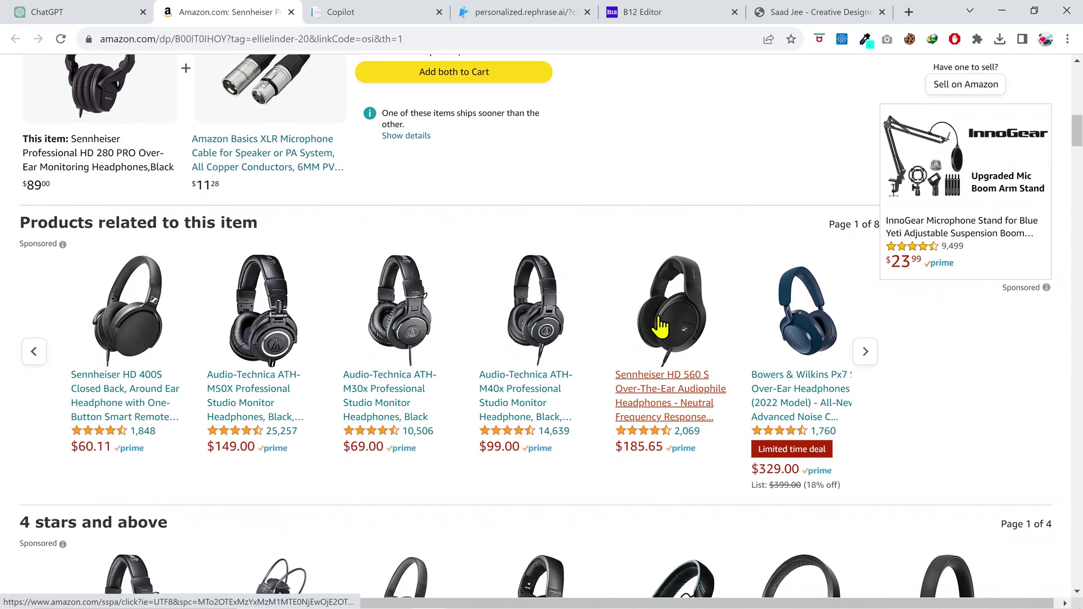
scroll(659, 326, "up", 20)
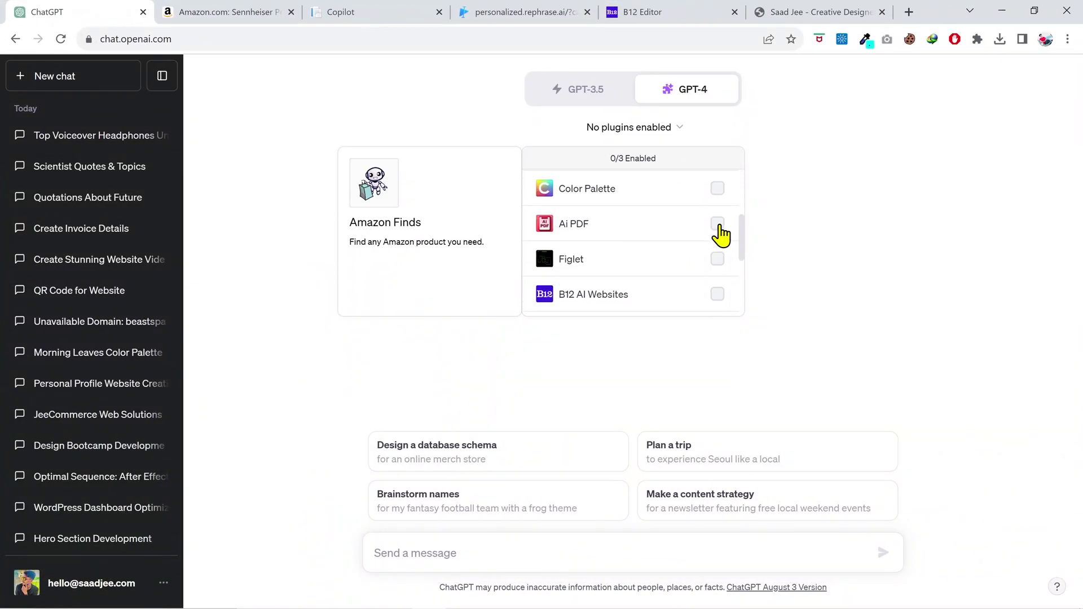
Step: Enable Coupert and ask 'Give me the best coupons for Amazon', then review the ten codes
left_click(718, 228)
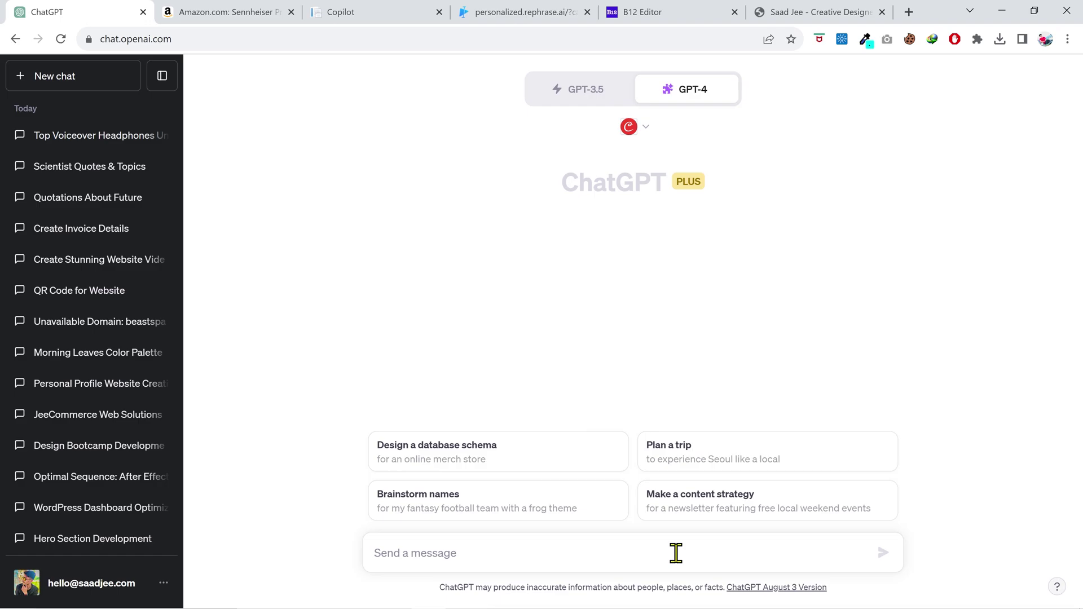
type("Give me the")
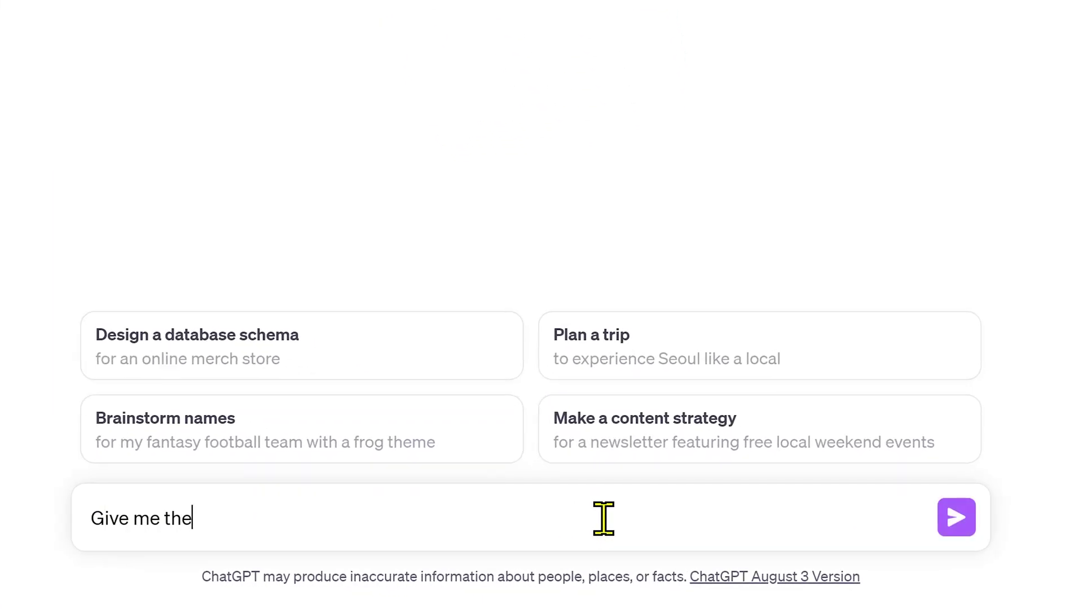
type(" best coupons for Amazon")
key("Return")
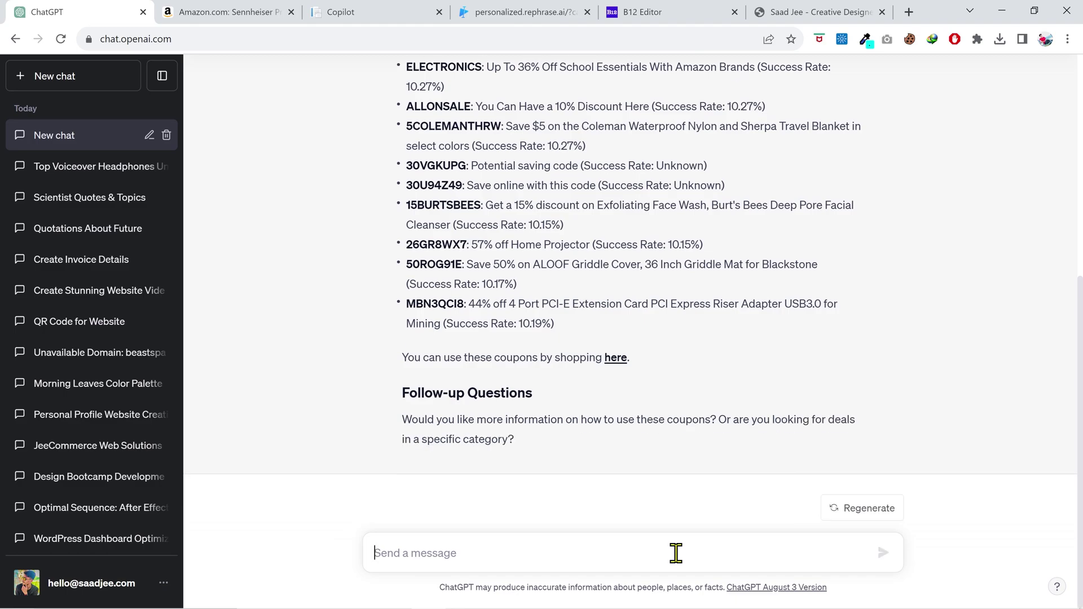
scroll(745, 418, "up", 3)
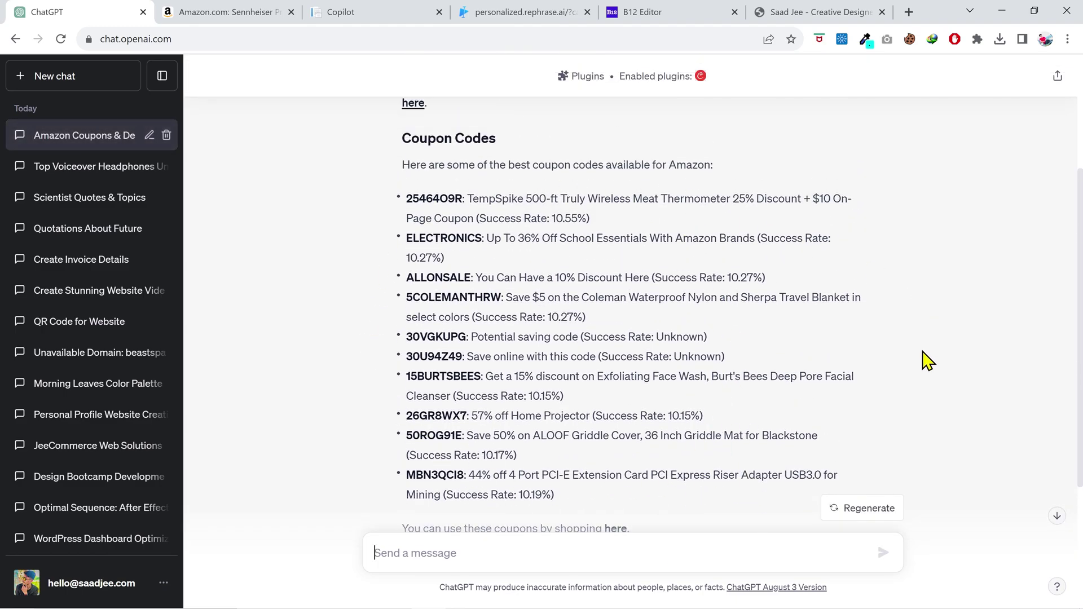
scroll(900, 398, "down", 3)
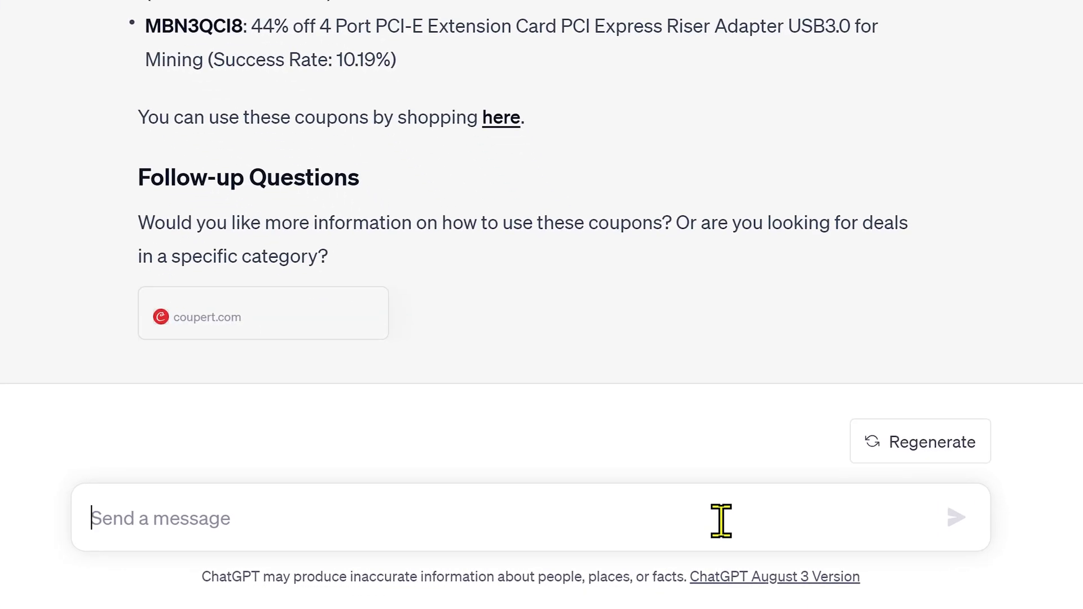
Step: Ask Coupert, as a follow-up, for GoDaddy coupon codes
type("Provide me coupons for Godaddy")
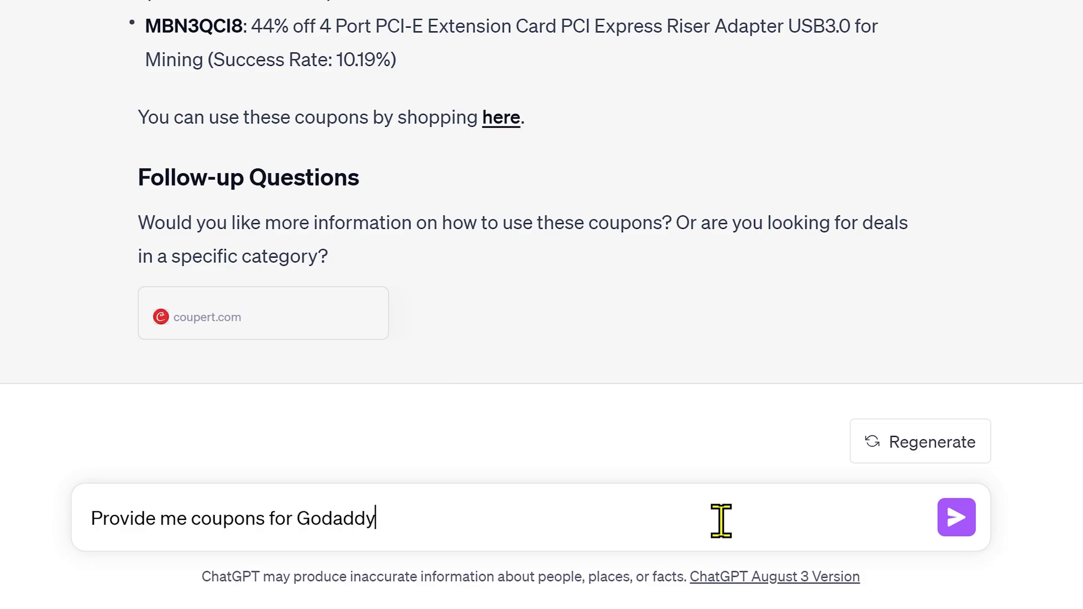
key("Return")
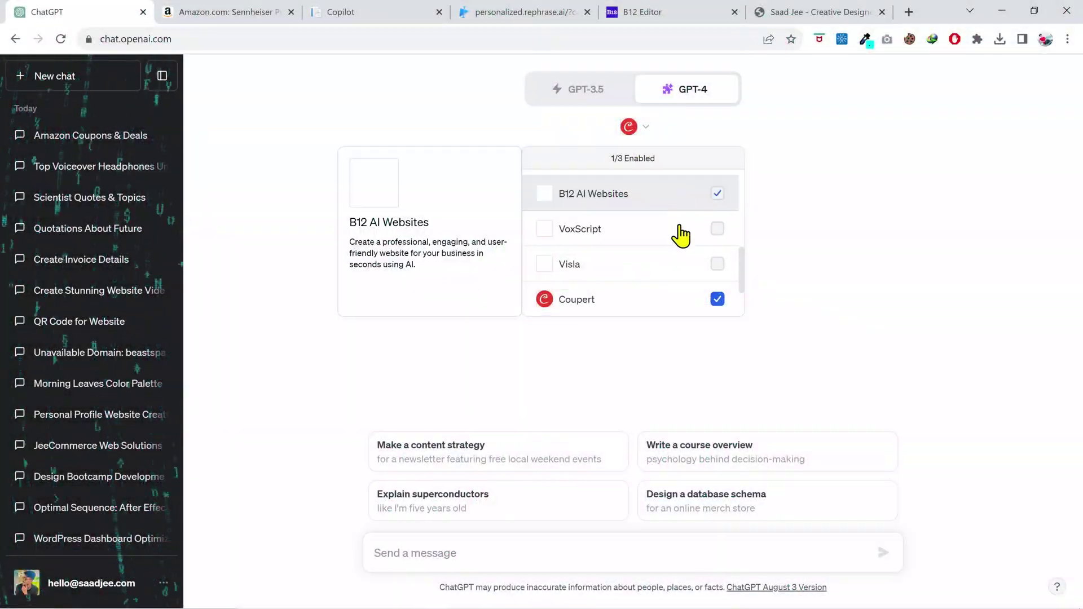
Step: Swap the Coupert plugin for Figlet in the plugin list
scroll(681, 236, "down", 2)
left_click(717, 229)
scroll(716, 239, "up", 5)
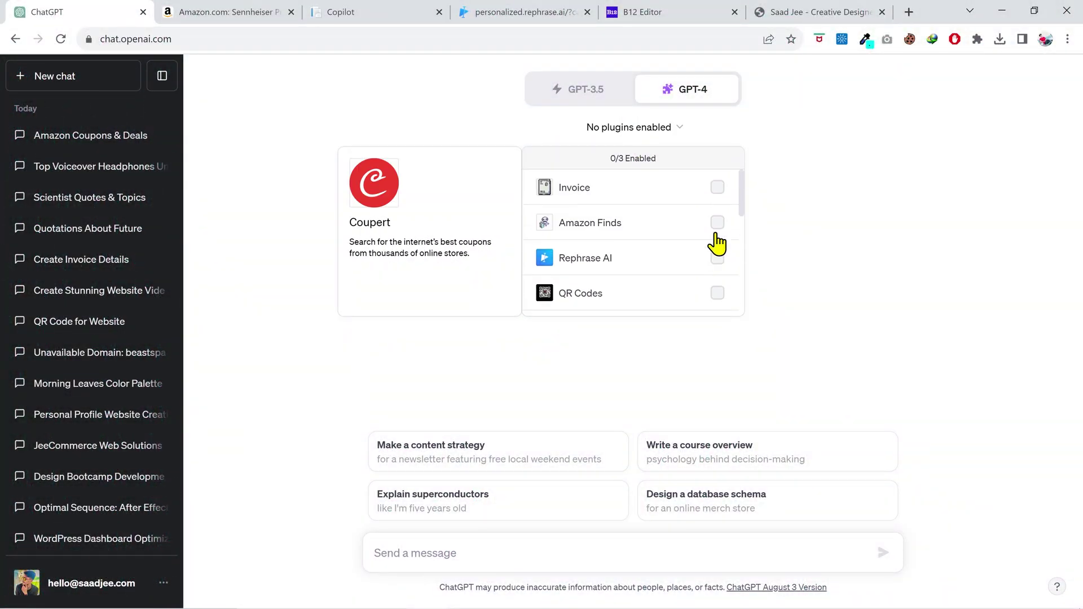
left_click(716, 227)
scroll(716, 239, "down", 3)
left_click(718, 257)
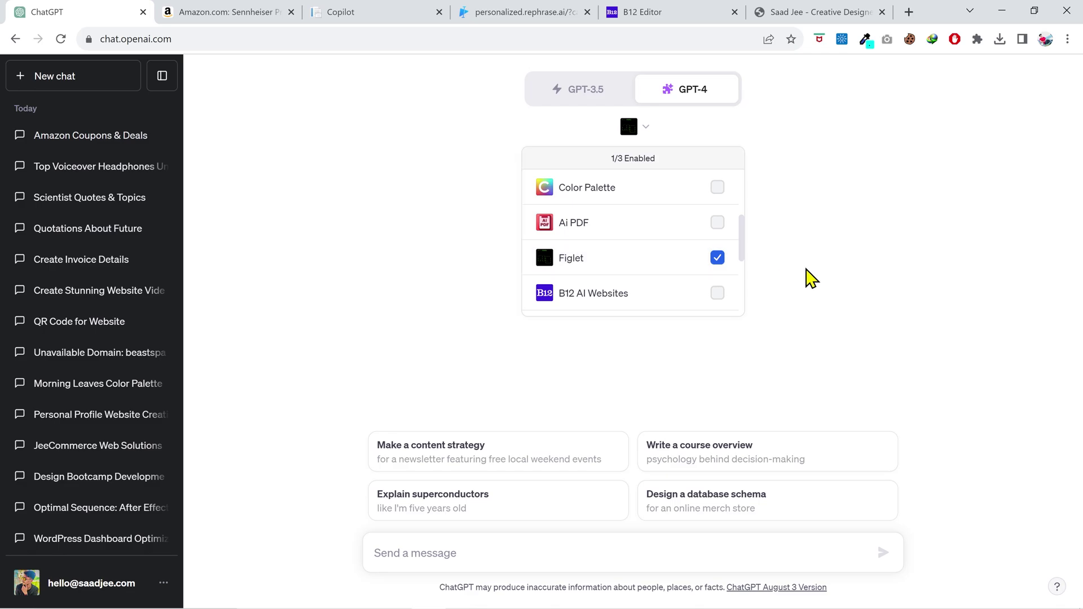
left_click(793, 370)
Step: Ask for "SUBSCRIBE" in ten different ASCII font styles and scroll through the results
left_click(715, 553)
type("Write \"SUBSCRIBE\" in ten dif")
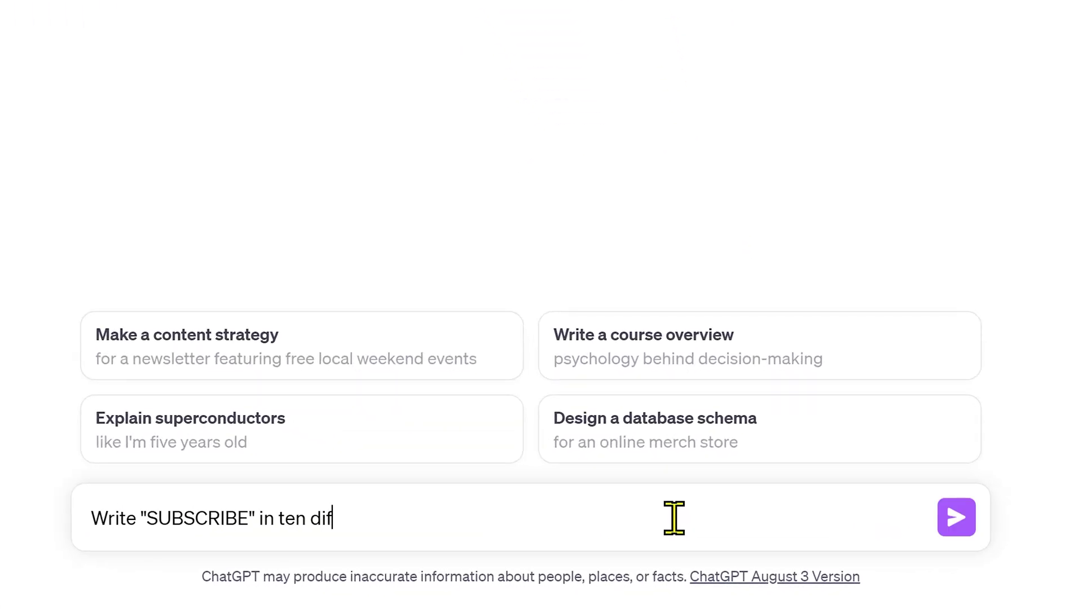
type("ferent ASCII font styles")
key("Return")
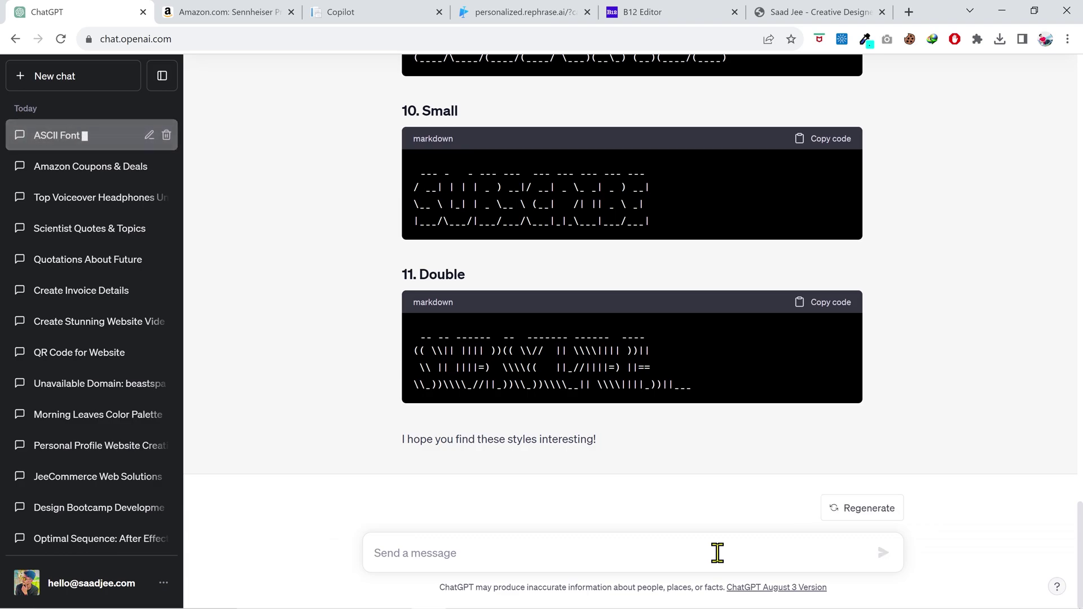
scroll(899, 346, "up", 15)
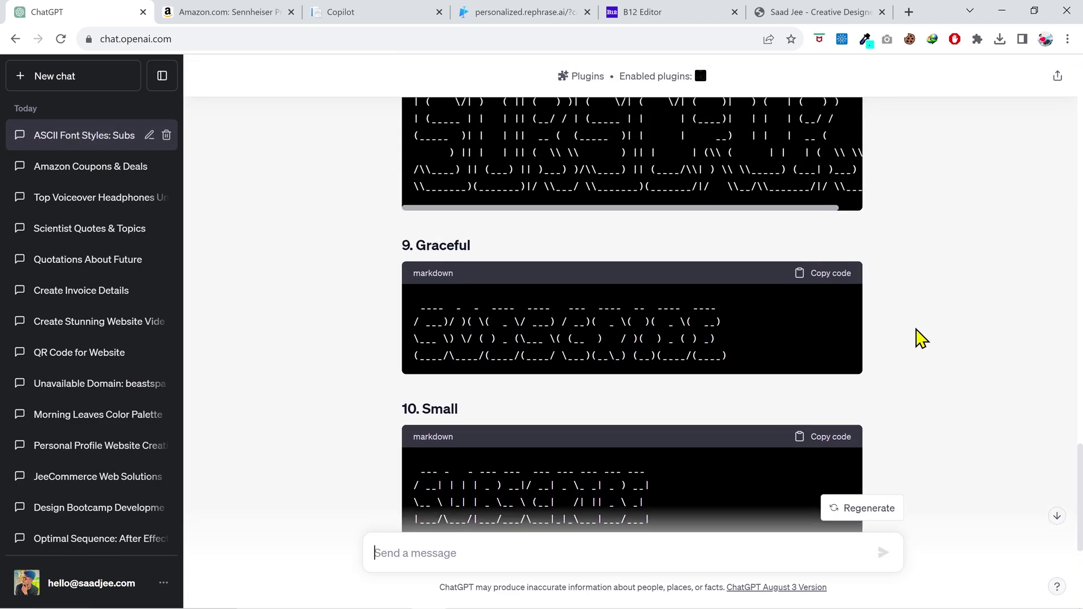
scroll(921, 339, "up", 8)
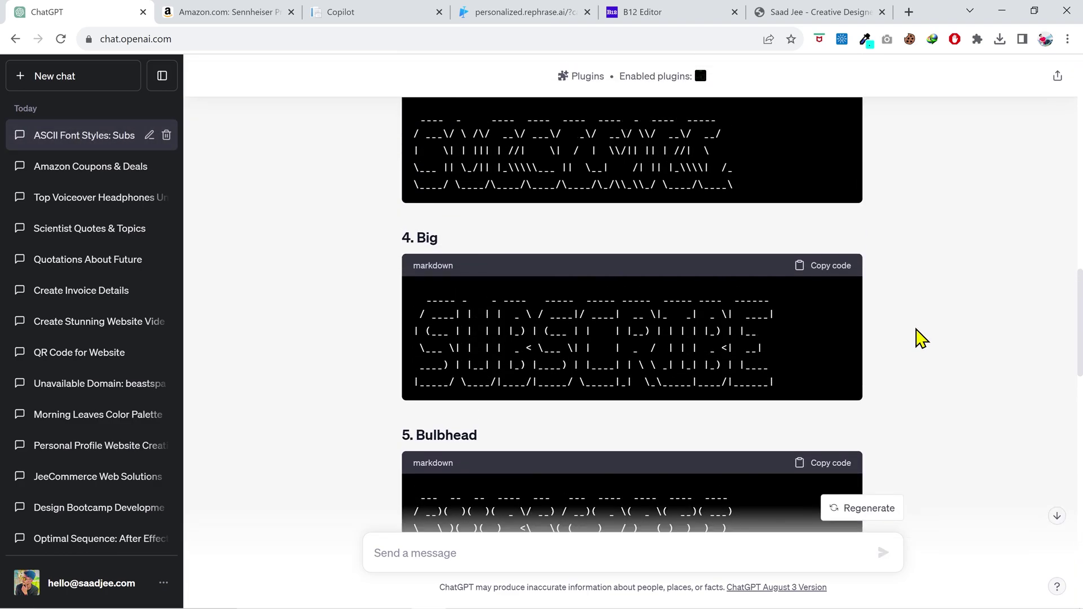
scroll(921, 338, "up", 10)
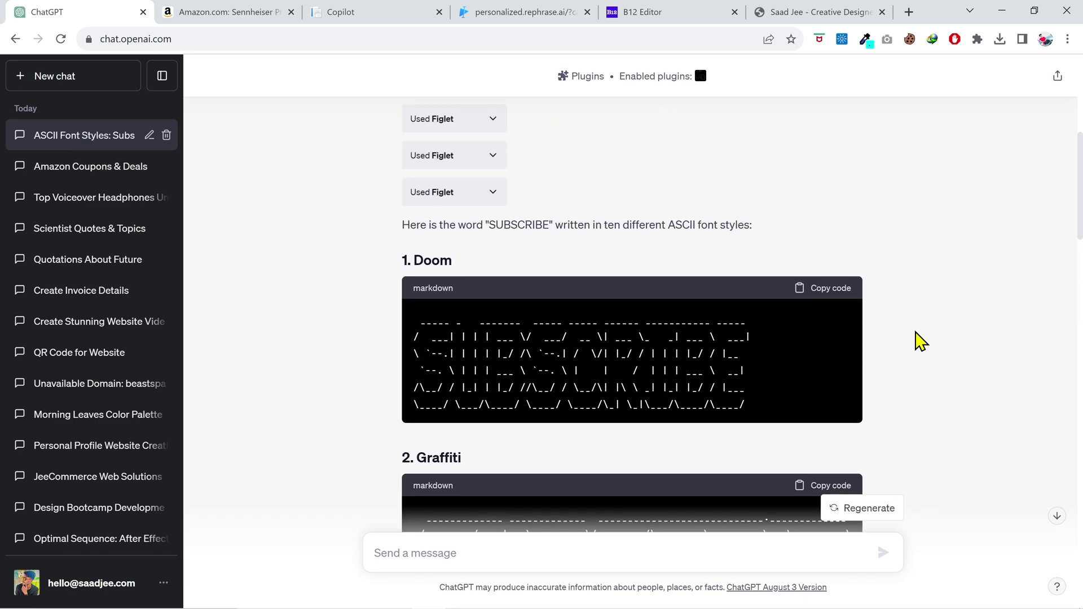
scroll(921, 339, "down", 20)
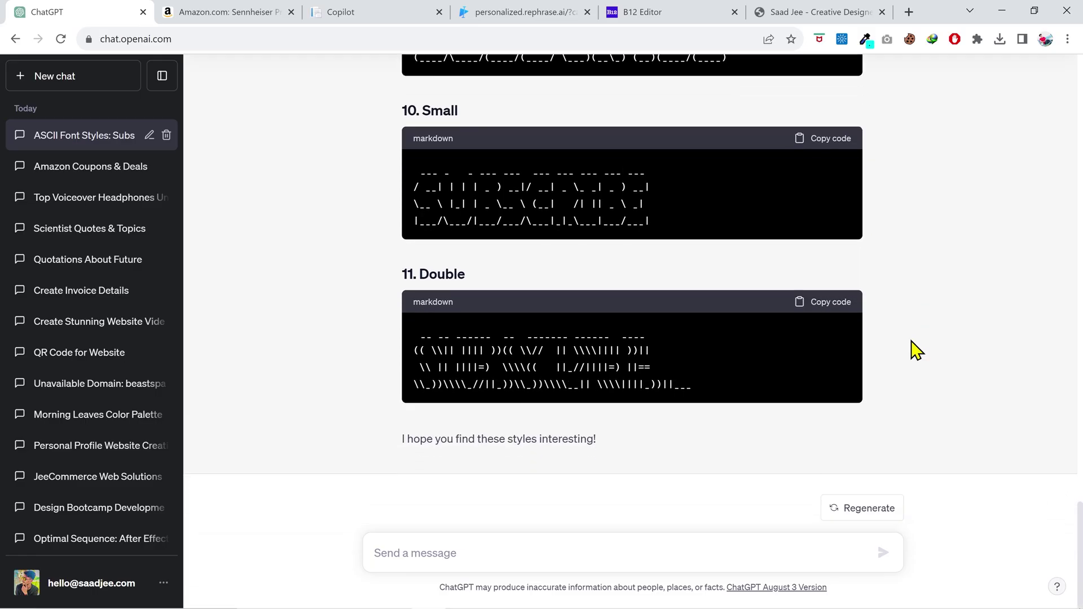
Step: Ask ChatGPT to list all ASCII fonts available to the Figlet plugin, then review the numbered font list
left_click(765, 550)
type("Can you li")
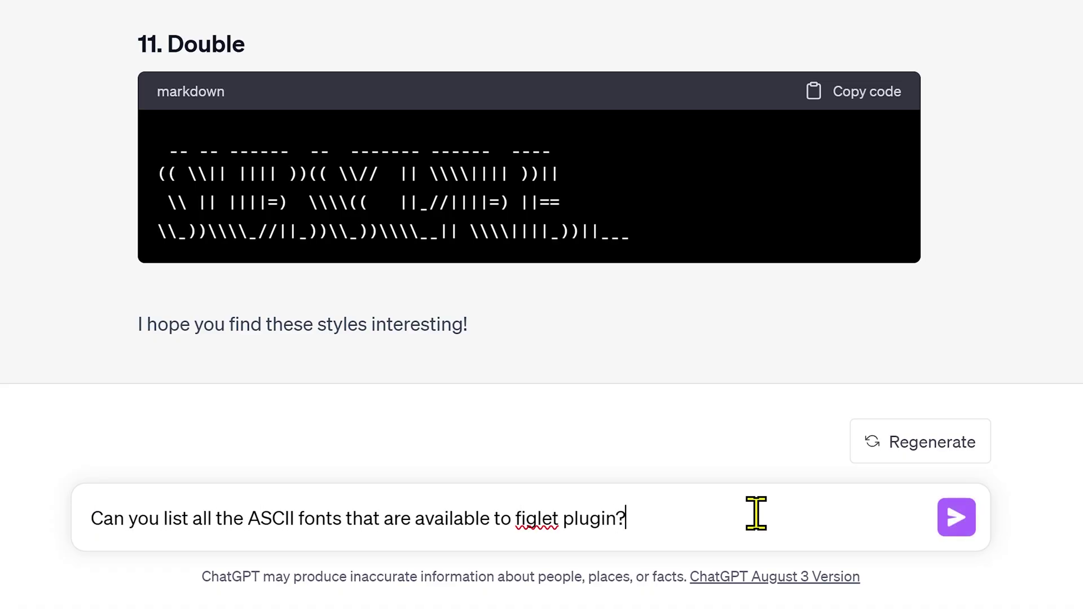
type("st all the ASCII fonts that are available to figlet plugin?")
key("Return")
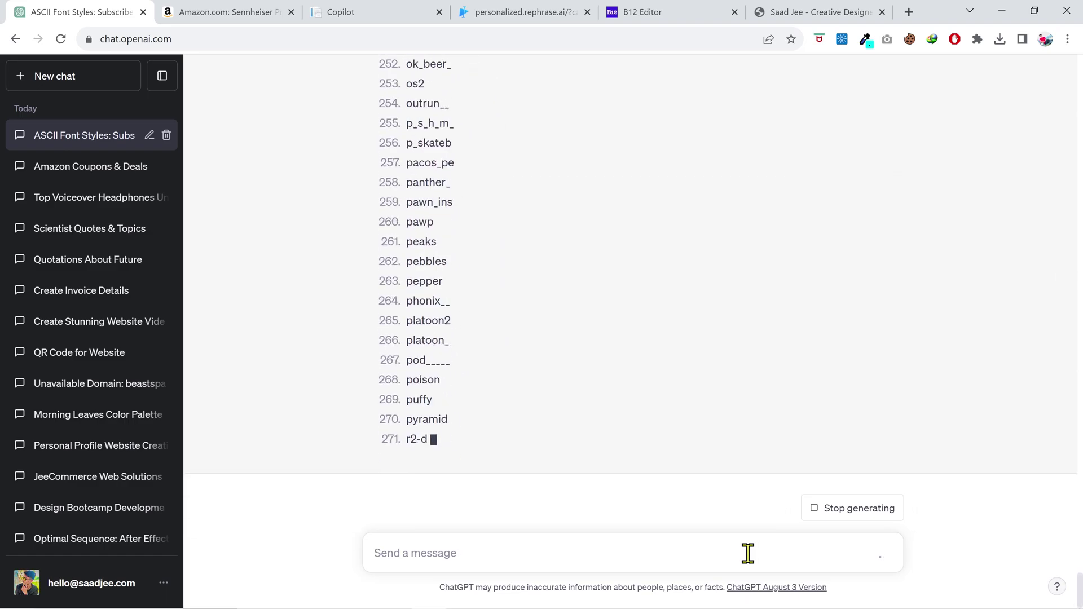
scroll(647, 358, "up", 20)
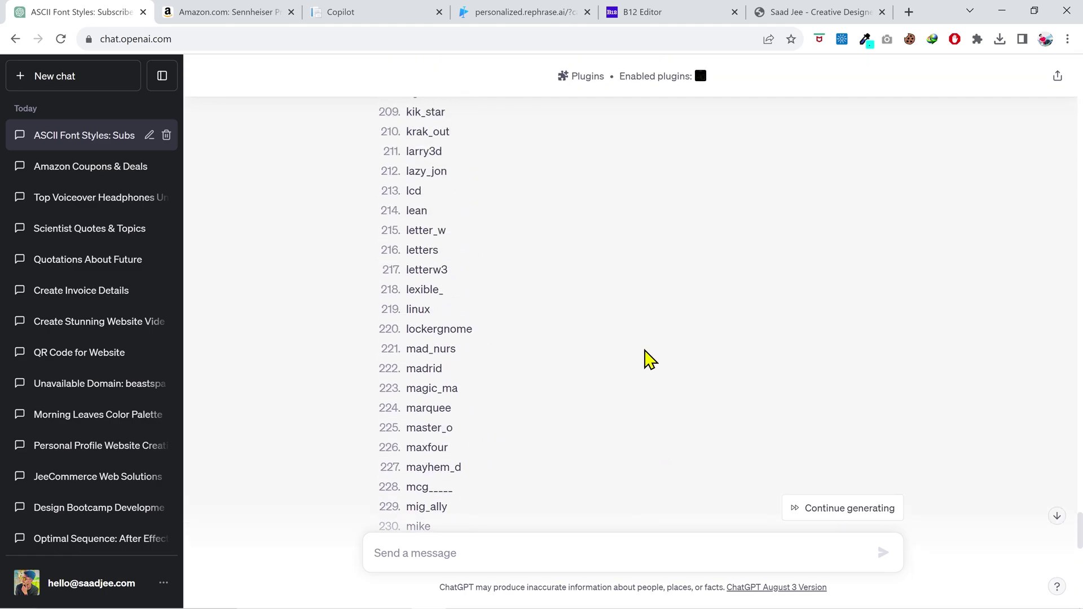
scroll(647, 358, "up", 20)
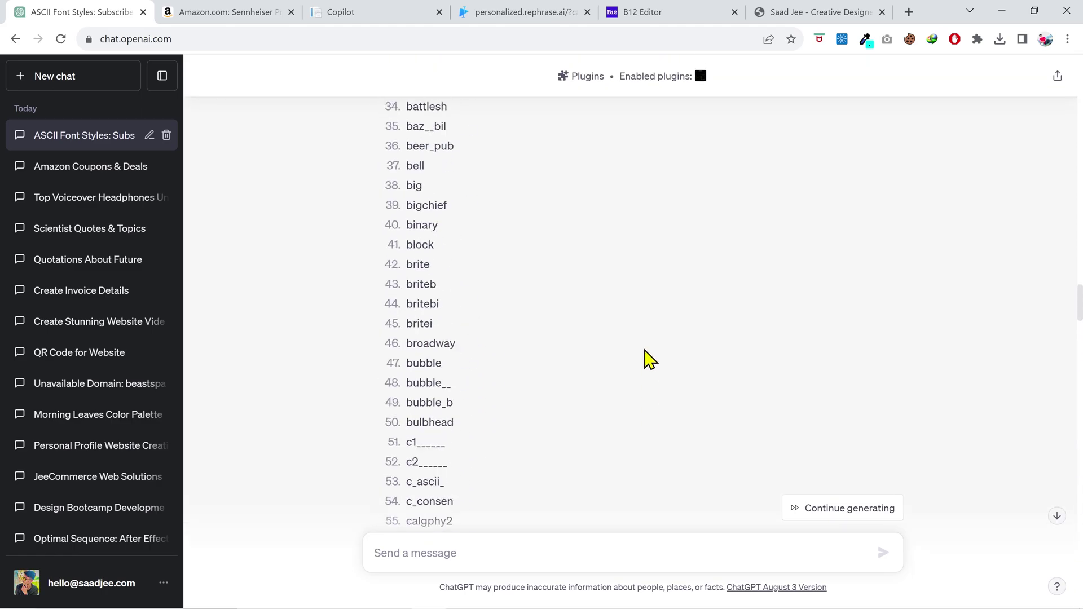
scroll(647, 359, "down", 20)
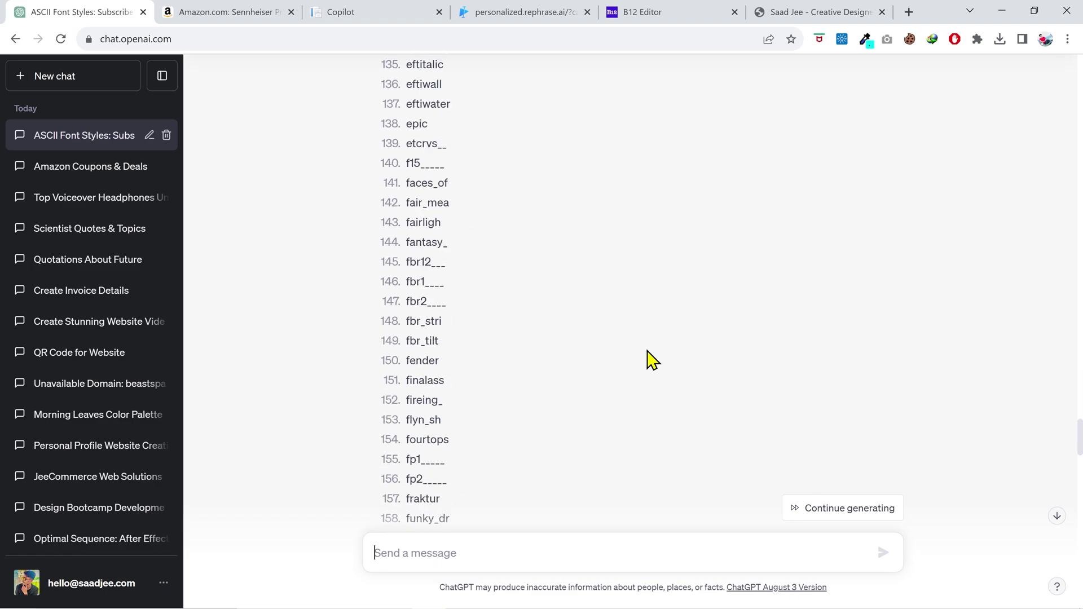